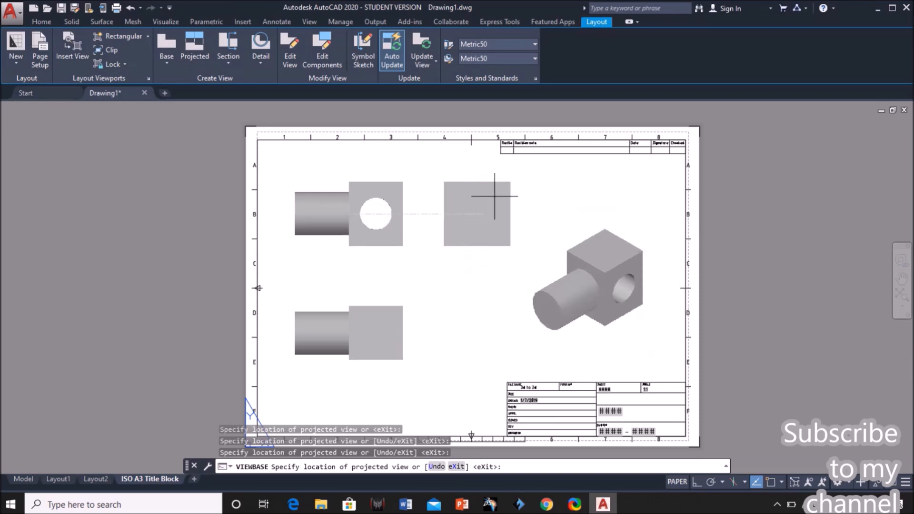
Finish placing the projected views and set the isometric view's display to Shaded with visible lines
right_click(653, 213)
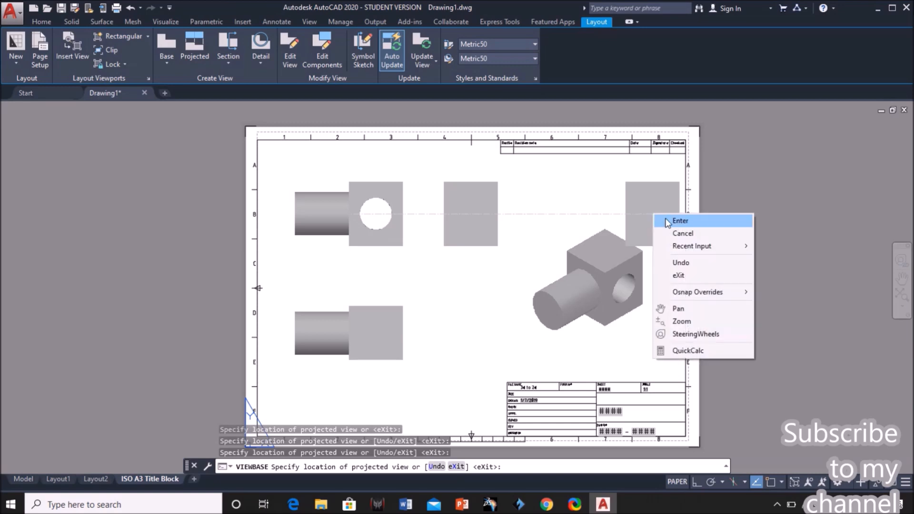
click(663, 220)
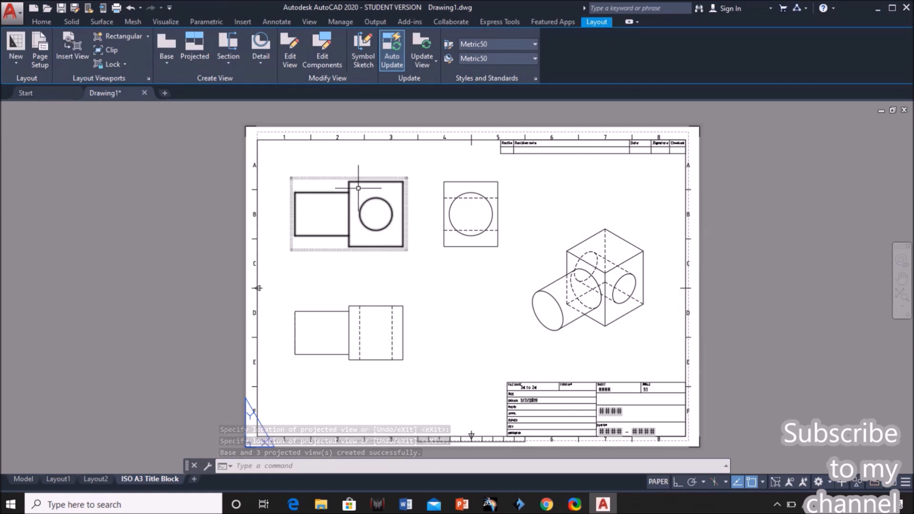
mouse_move(622, 258)
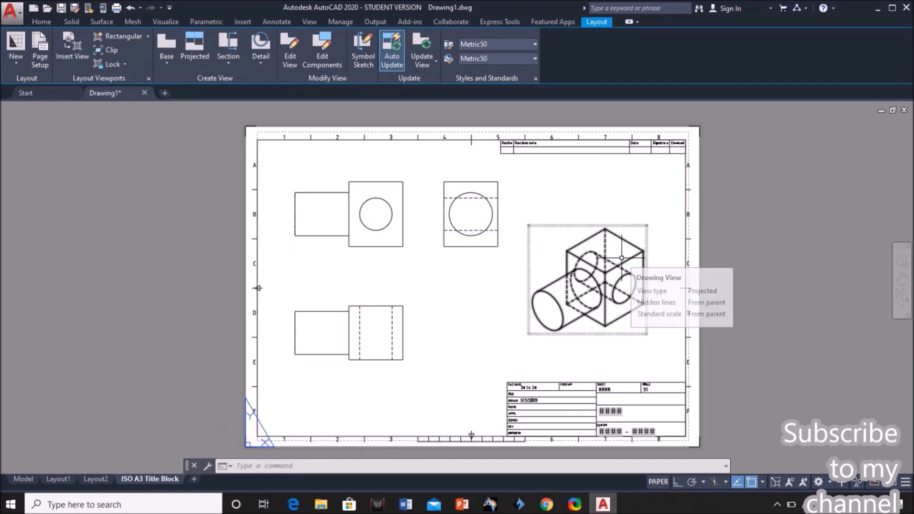
click(622, 257)
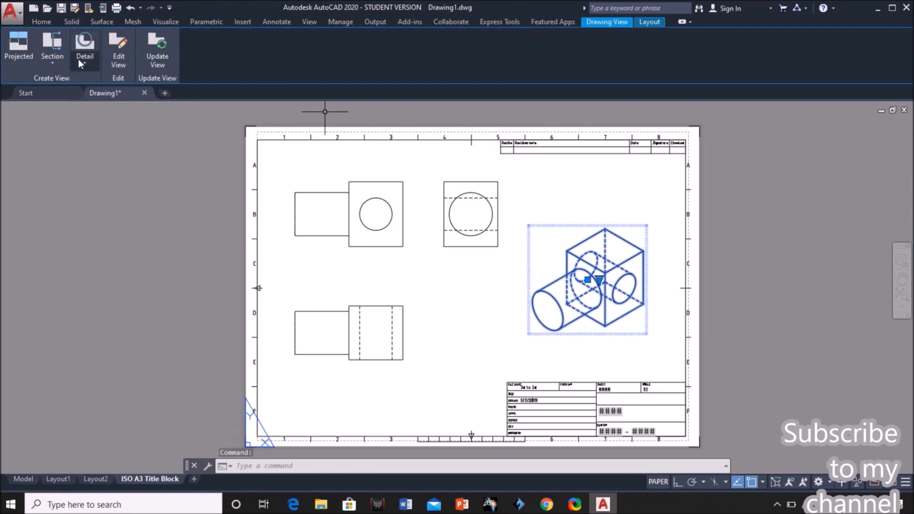
click(125, 62)
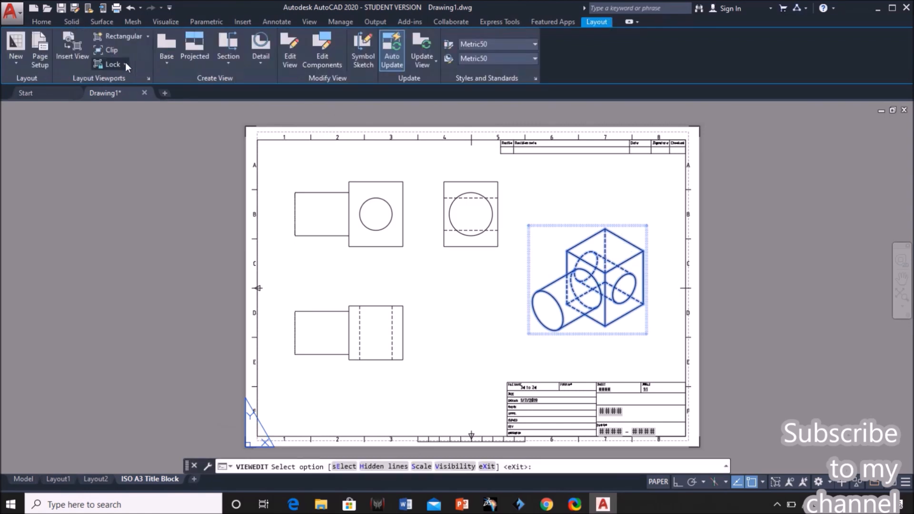
click(85, 59)
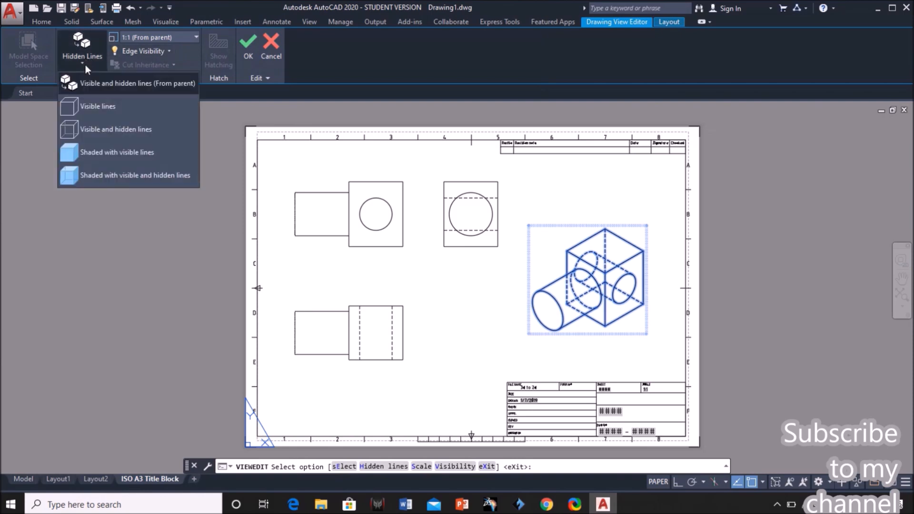
click(127, 151)
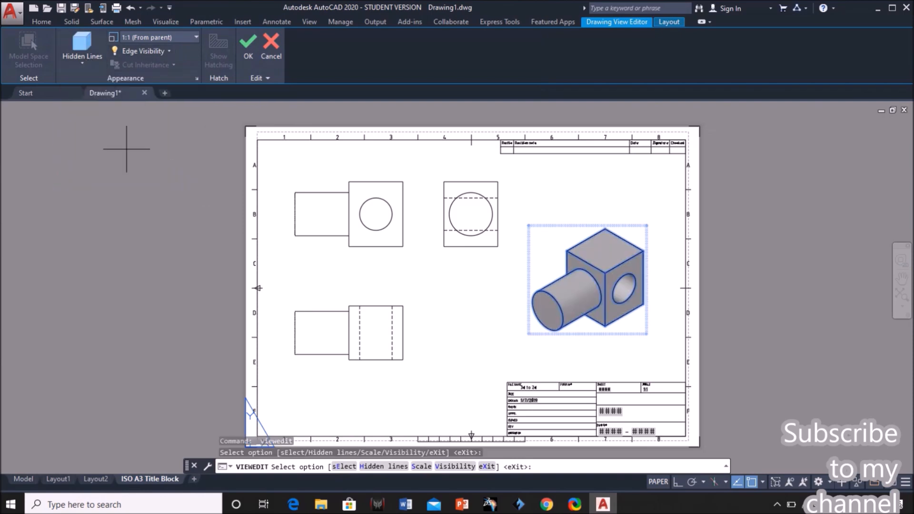
click(250, 52)
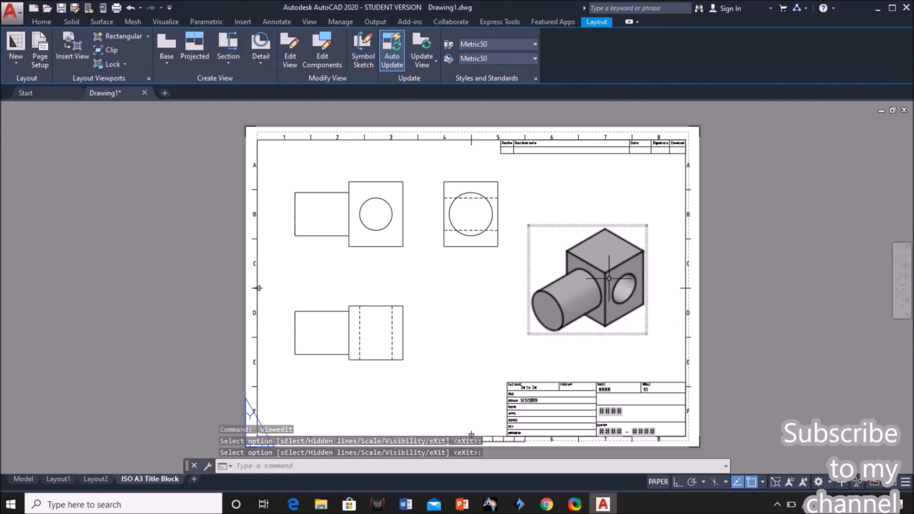
key(Escape)
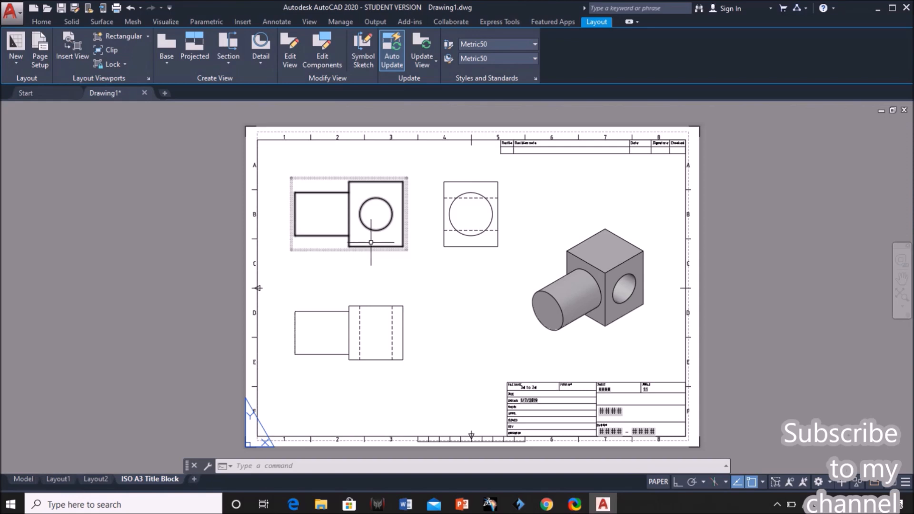
Edit the base view, trying scales 1:5, 4:1 and 1:8 before setting it back to 1:1
click(349, 214)
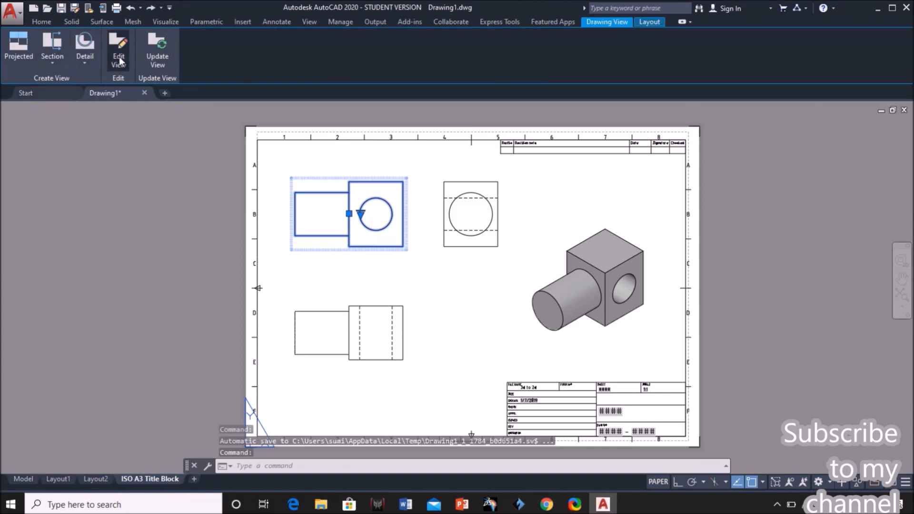
click(119, 56)
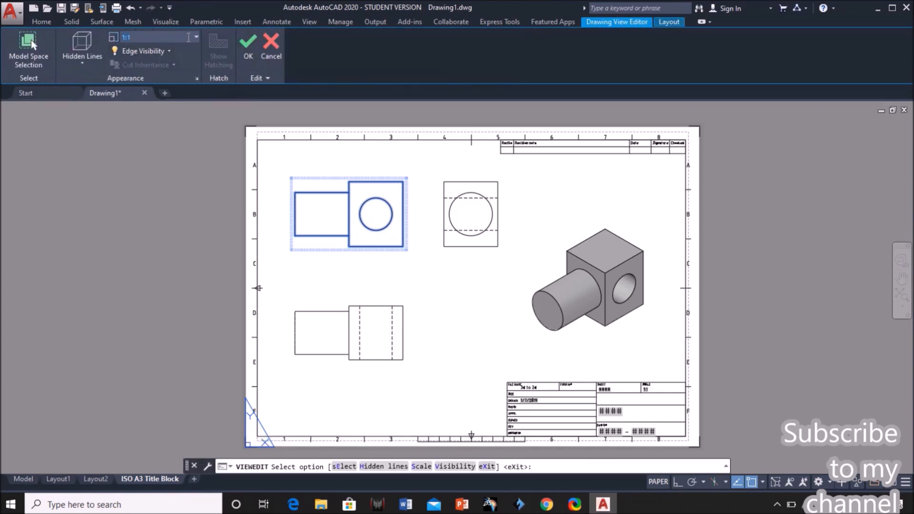
click(197, 38)
click(155, 75)
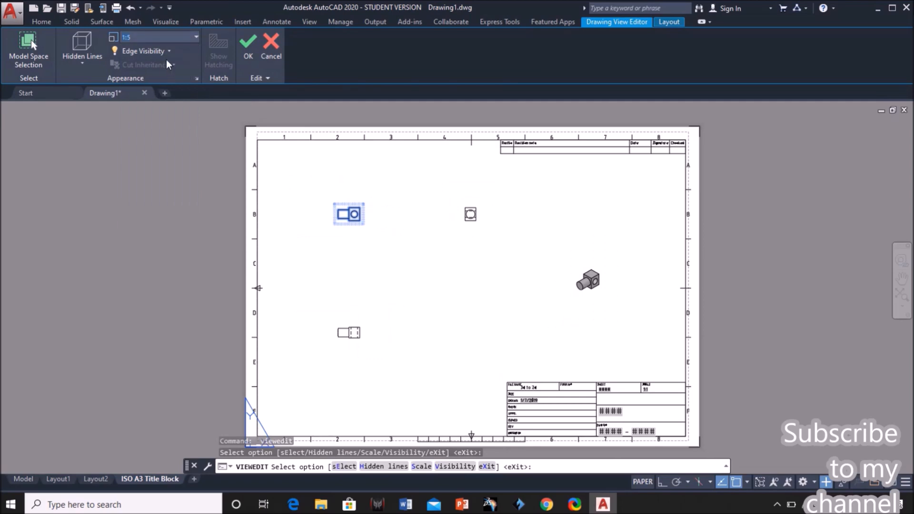
click(197, 38)
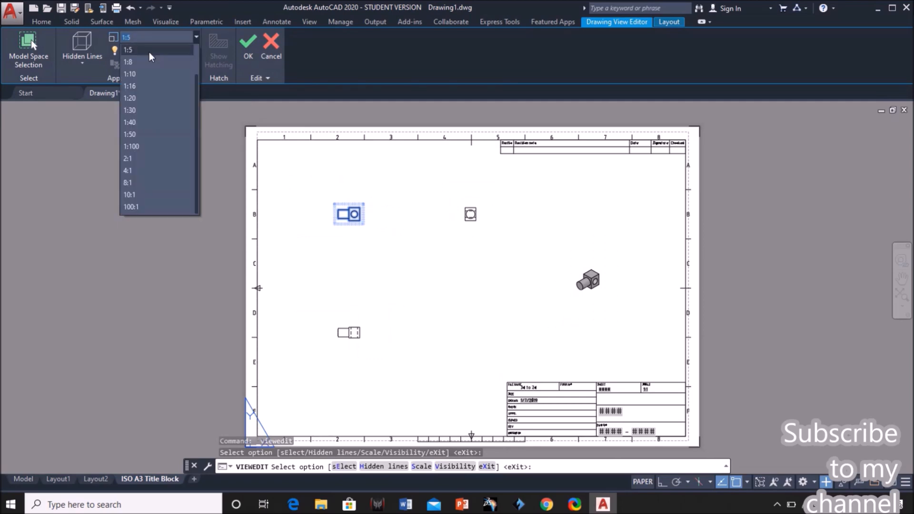
click(137, 170)
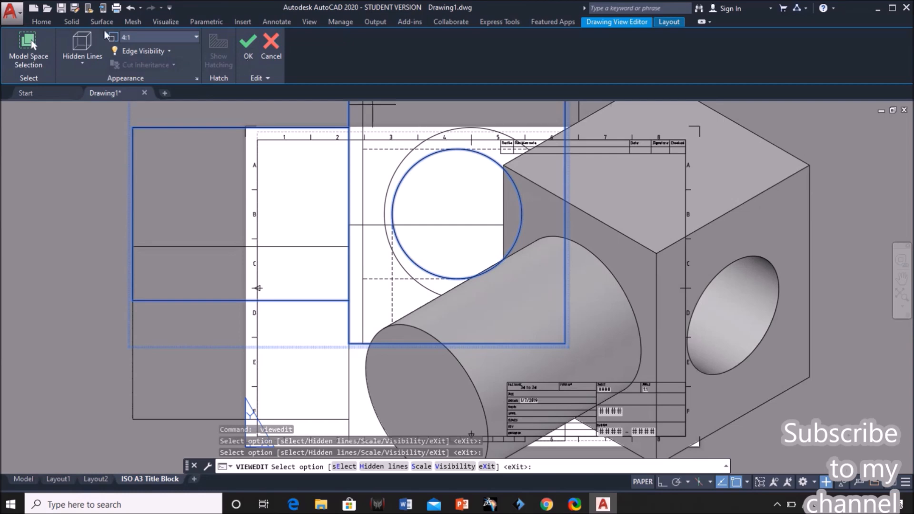
click(195, 38)
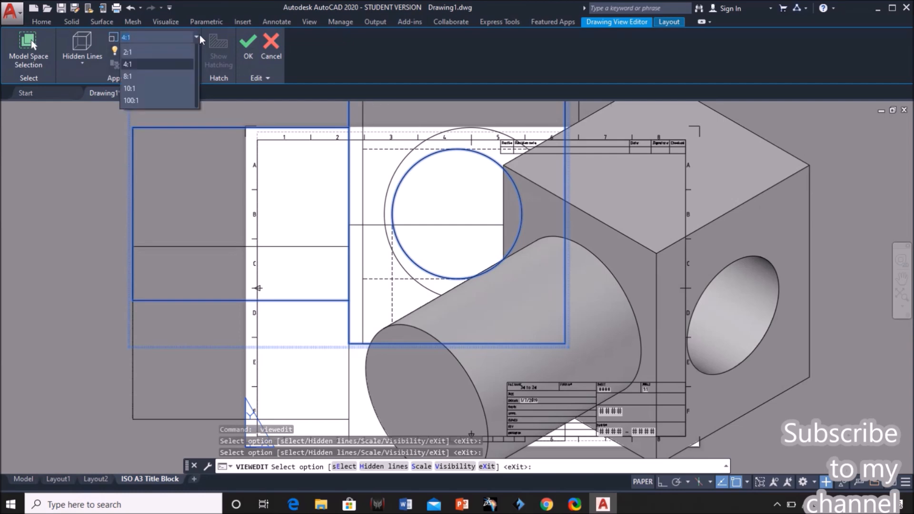
click(152, 60)
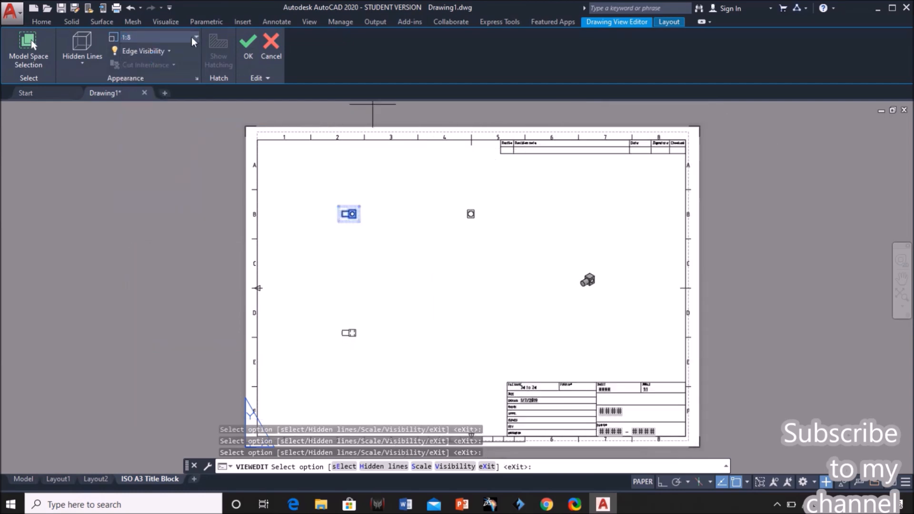
click(196, 37)
scroll(181, 92, up, 3)
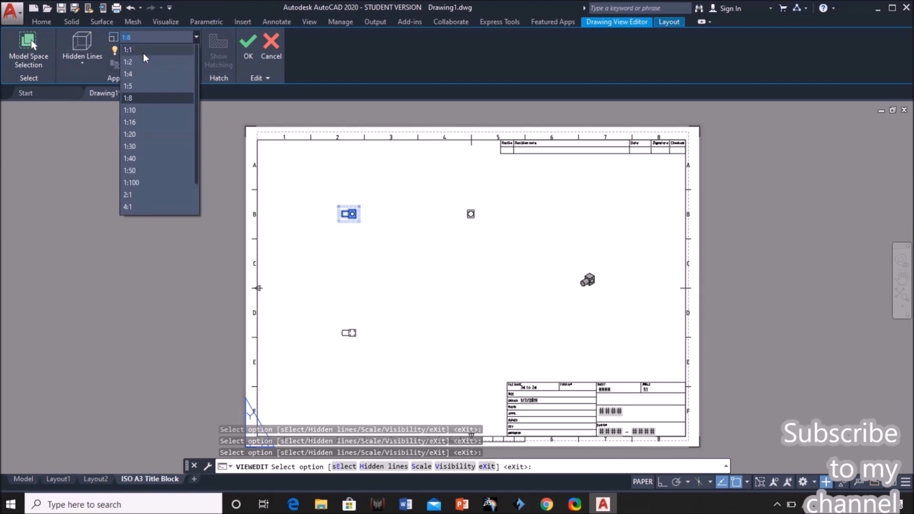
click(158, 50)
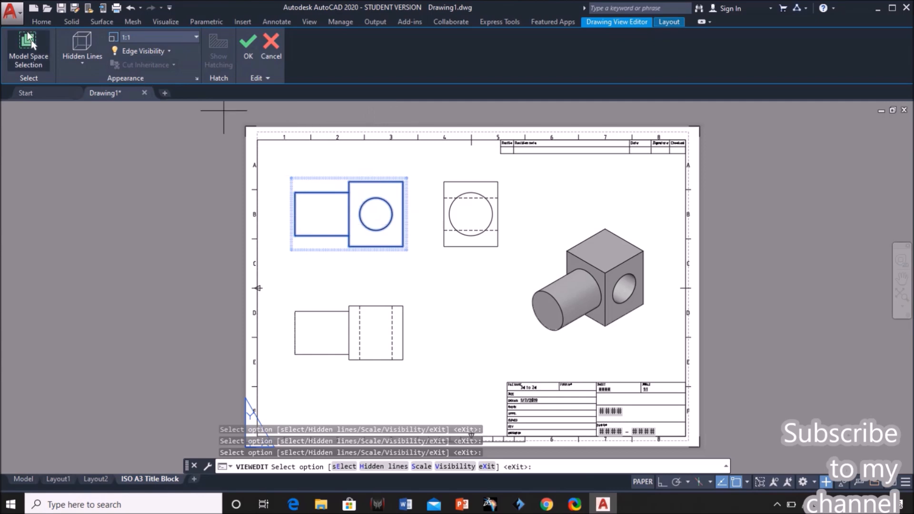
Try Shaded with visible lines and Visible lines on the base view, and return it to Visible and hidden lines
click(82, 60)
click(83, 128)
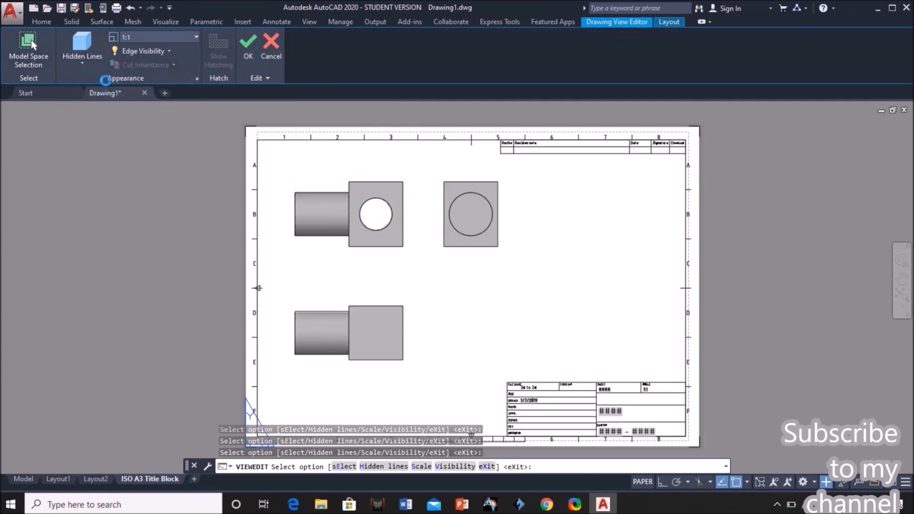
click(82, 59)
click(109, 85)
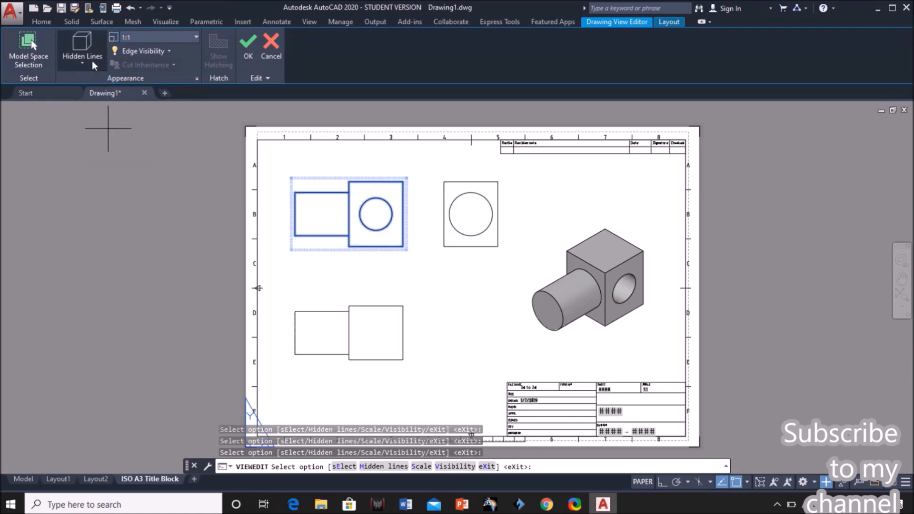
click(82, 52)
click(105, 106)
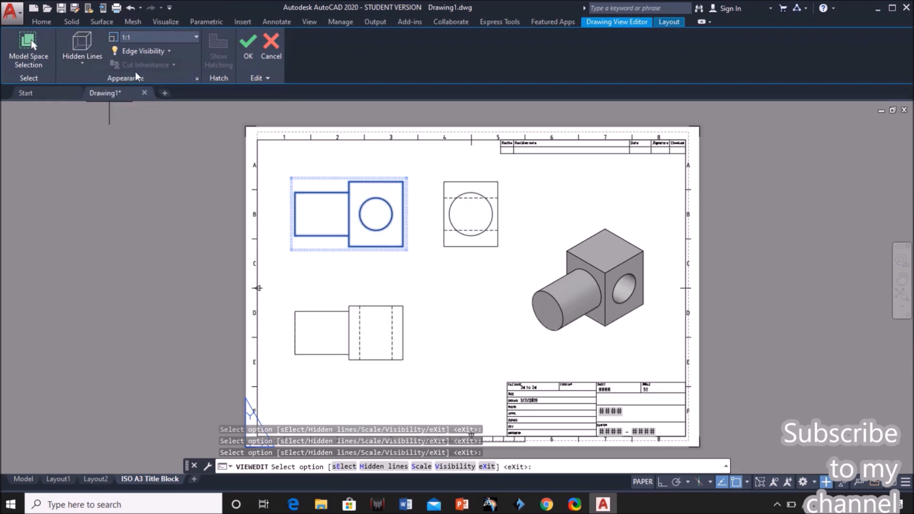
click(249, 52)
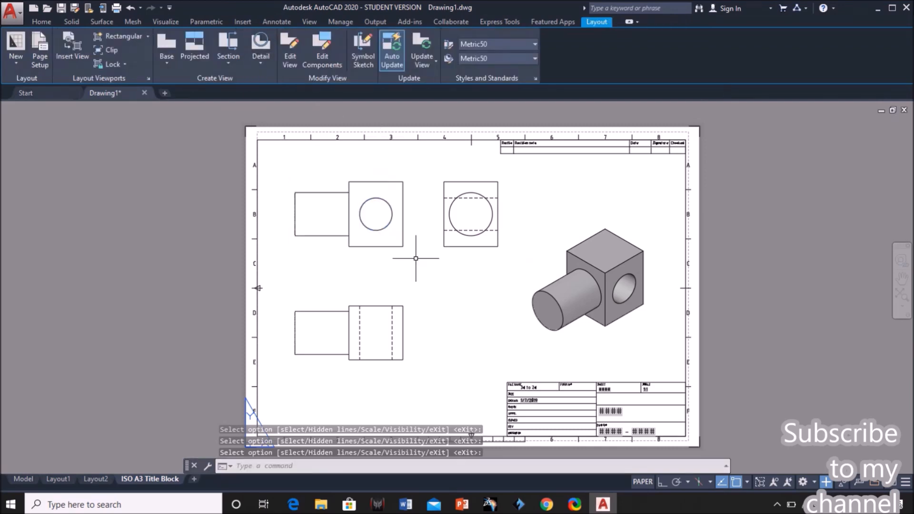
Create a full section view of the projected view under the base view, cutting horizontally through its middle, and place it directly below
scroll(415, 259, up, 4)
scroll(415, 259, down, 2)
middle_drag(404, 239, 496, 295)
scroll(496, 295, down, 2)
middle_drag(461, 240, 436, 219)
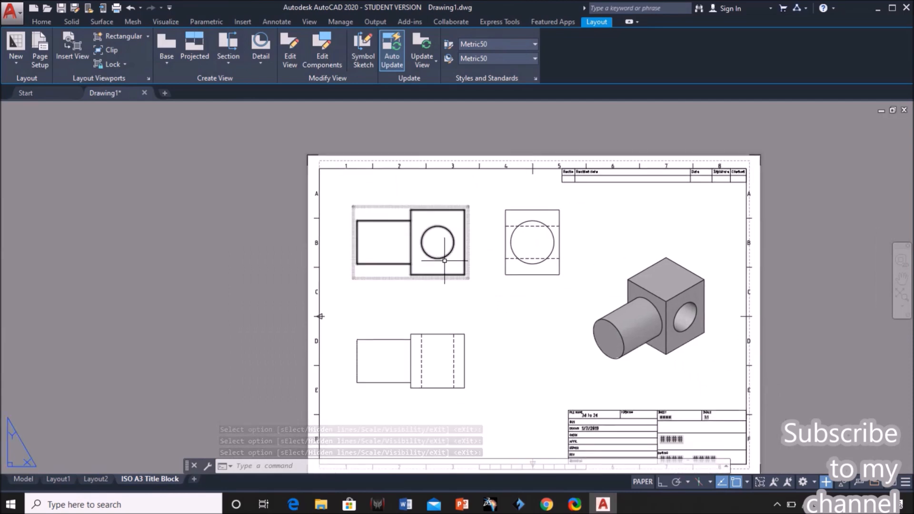
middle_drag(448, 305, 416, 249)
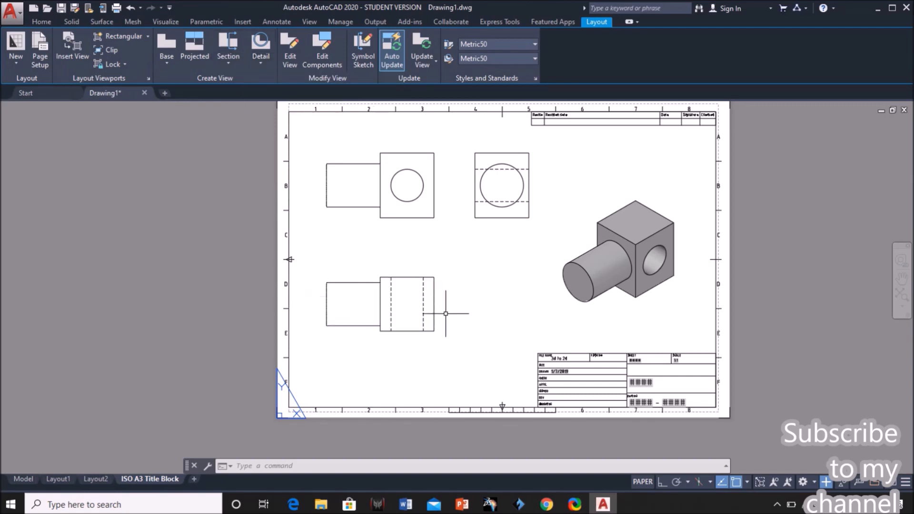
click(230, 67)
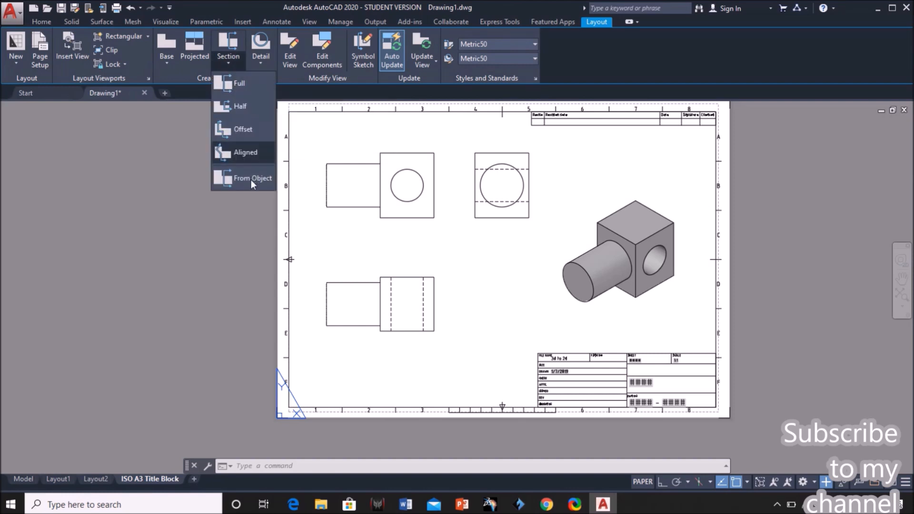
click(255, 88)
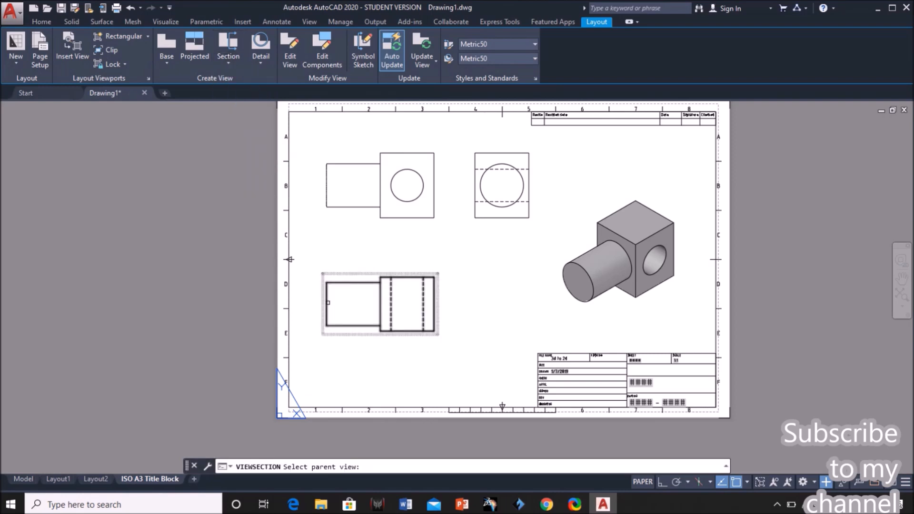
click(326, 307)
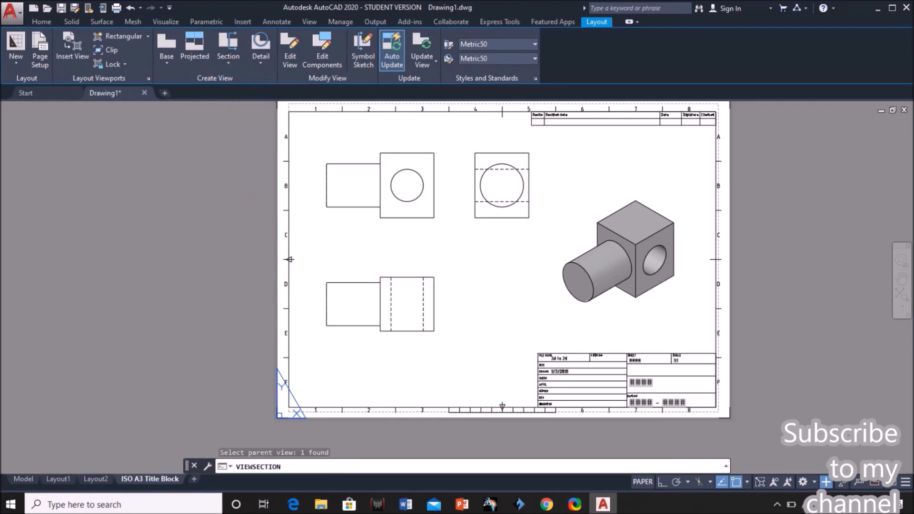
click(327, 304)
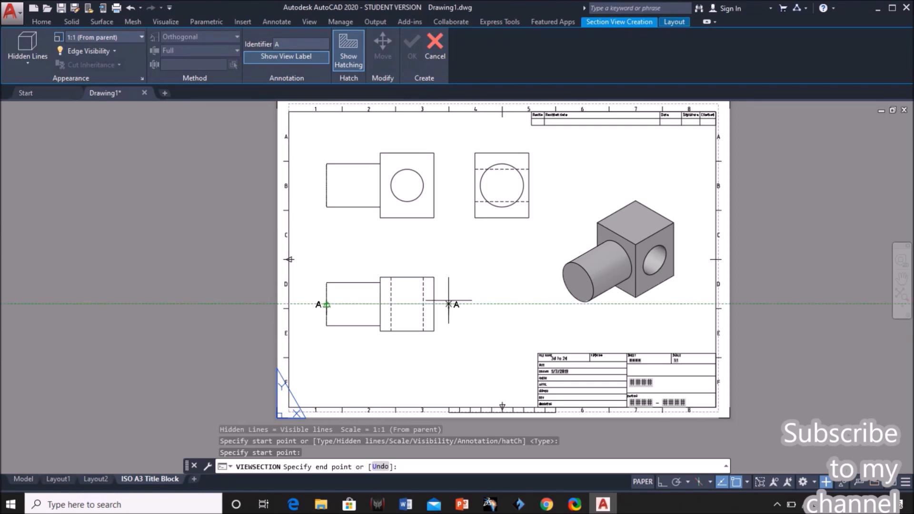
click(431, 303)
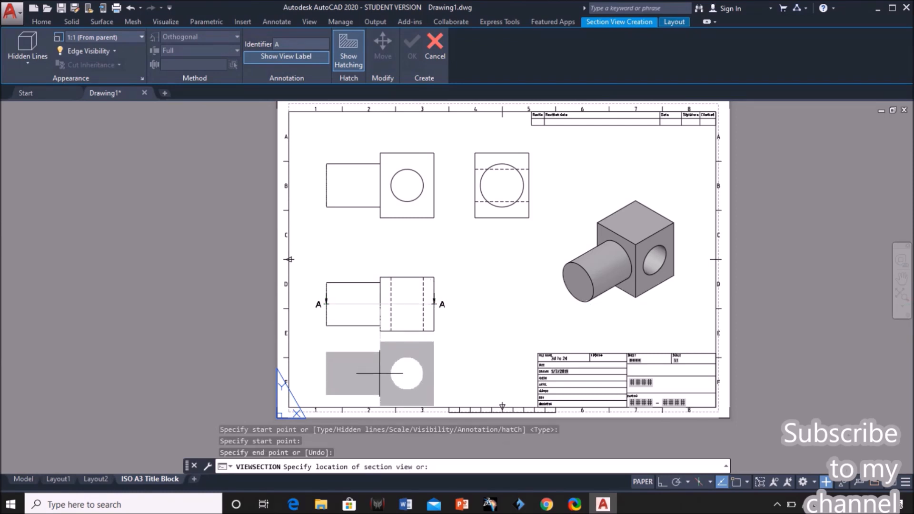
click(380, 374)
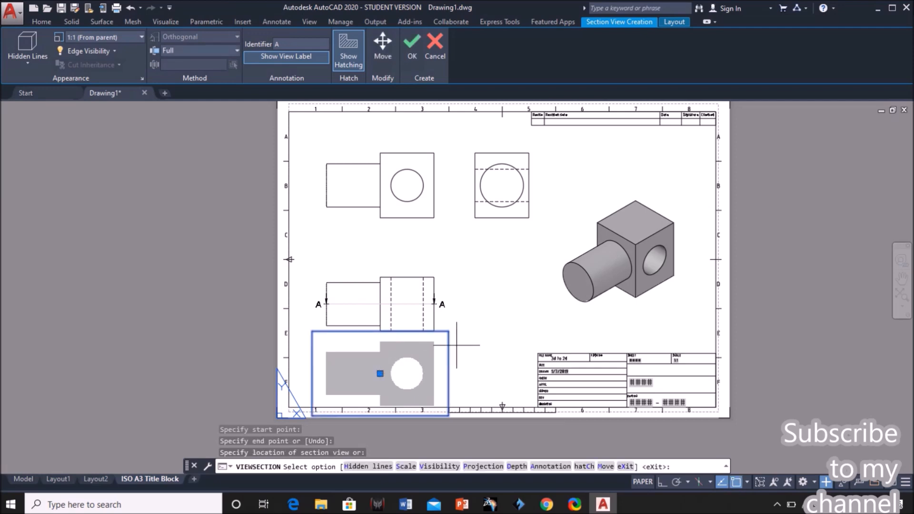
click(412, 52)
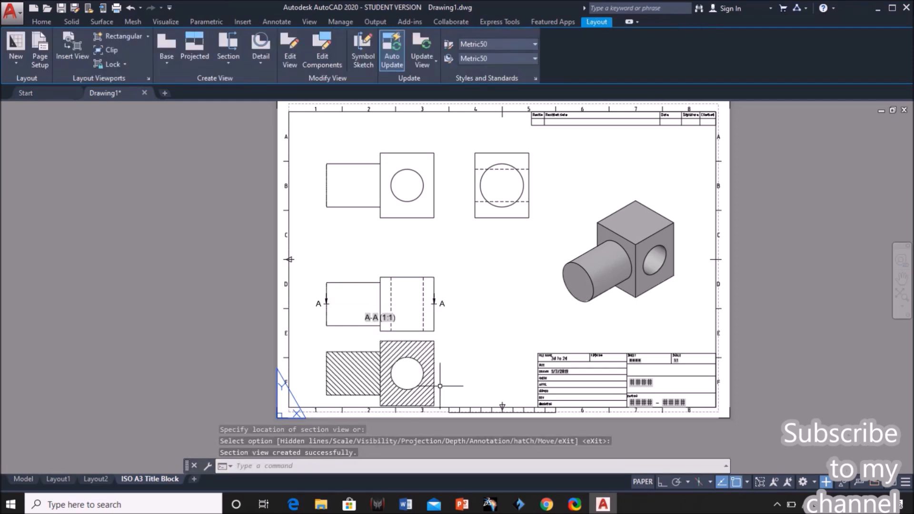
Open section view A-A for editing and examine its display style, scale, identifier and hatching options
scroll(444, 381, up, 3)
scroll(404, 376, down, 3)
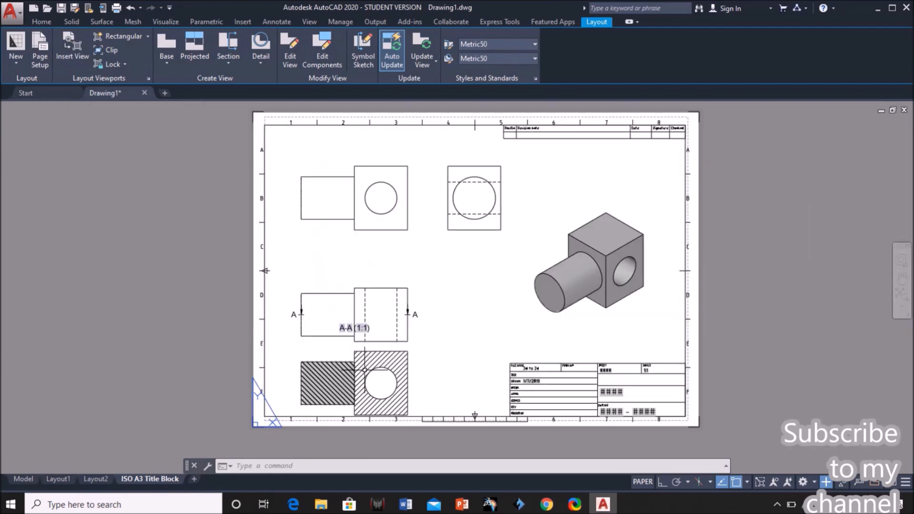
scroll(365, 370, up, 4)
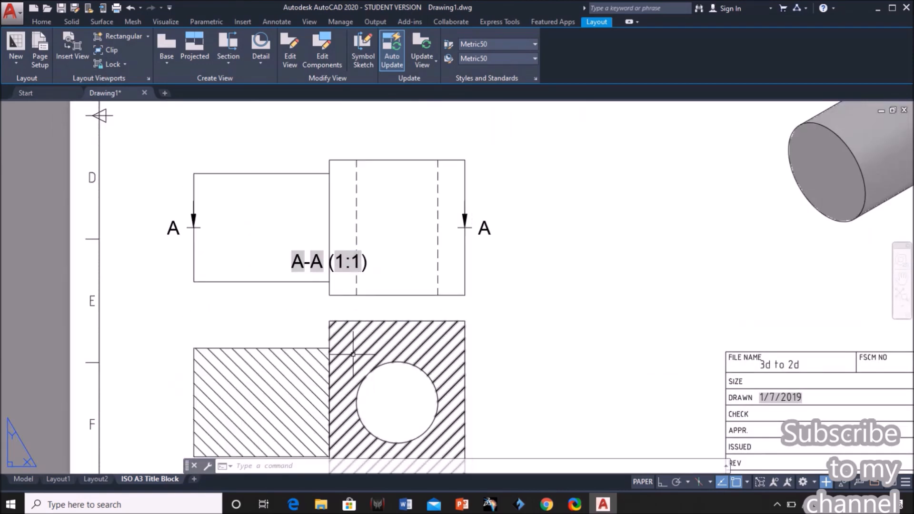
scroll(352, 354, up, 2)
scroll(285, 187, down, 2)
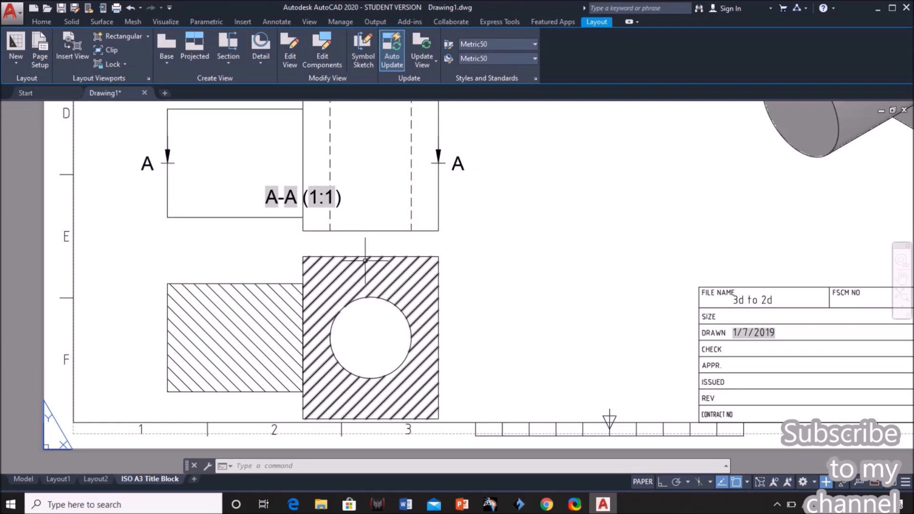
double_click(314, 338)
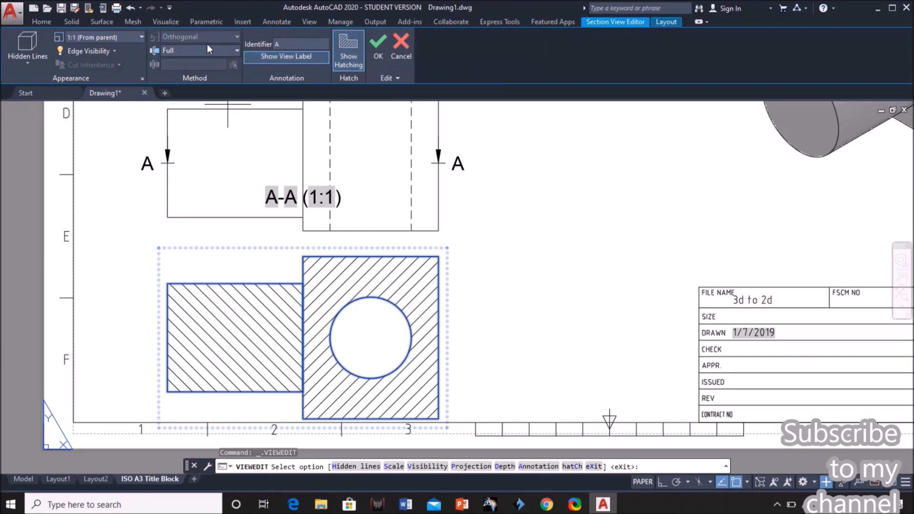
click(33, 66)
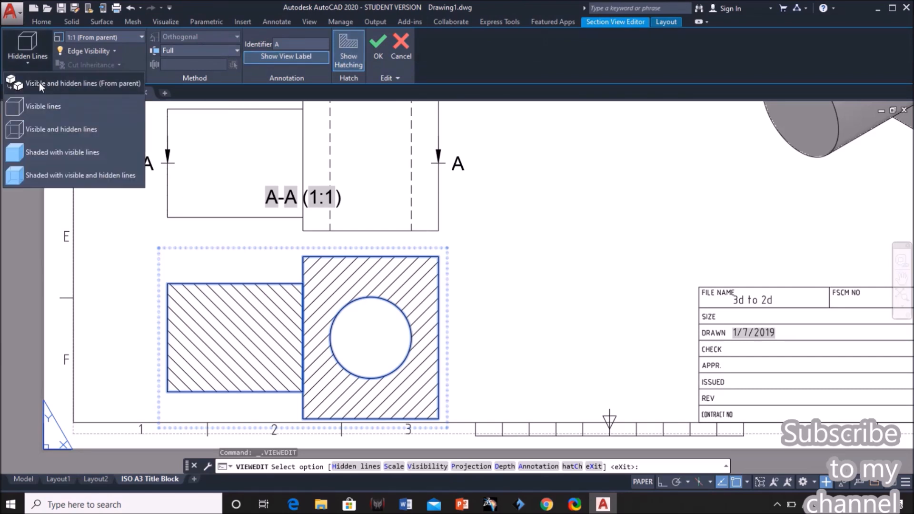
click(113, 37)
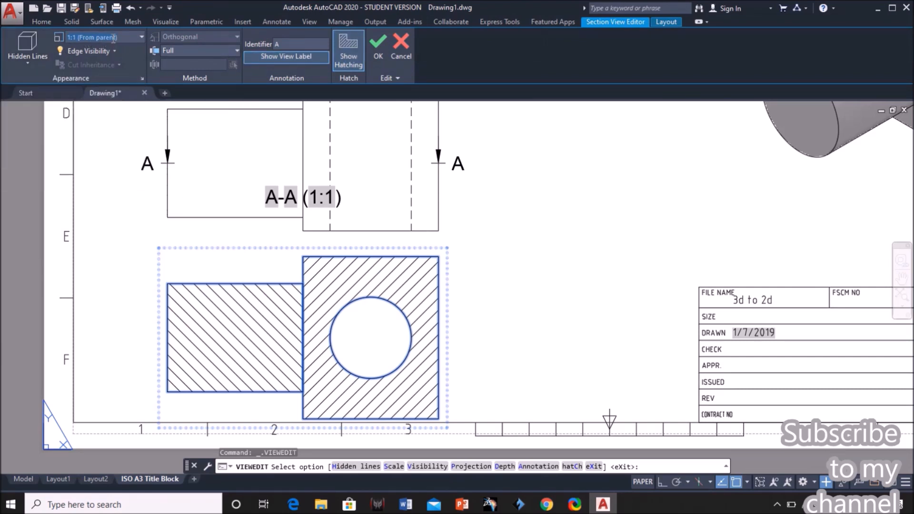
click(140, 37)
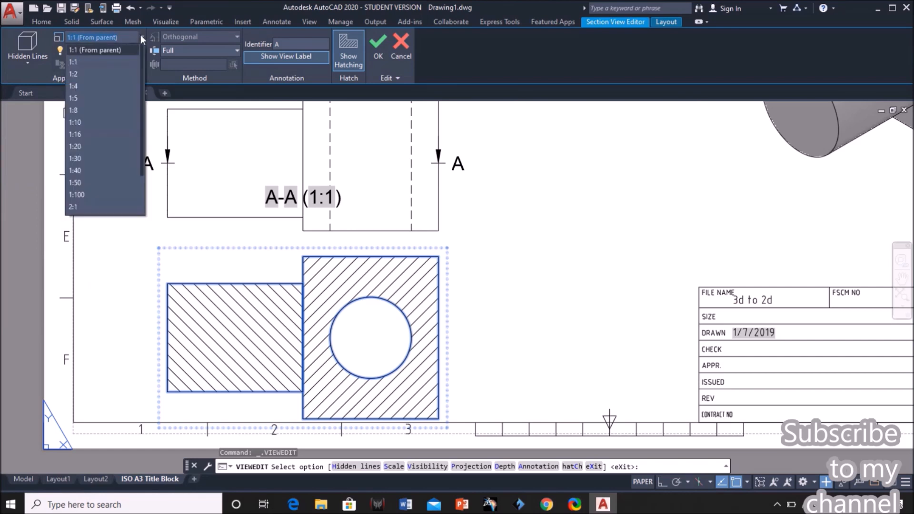
click(141, 37)
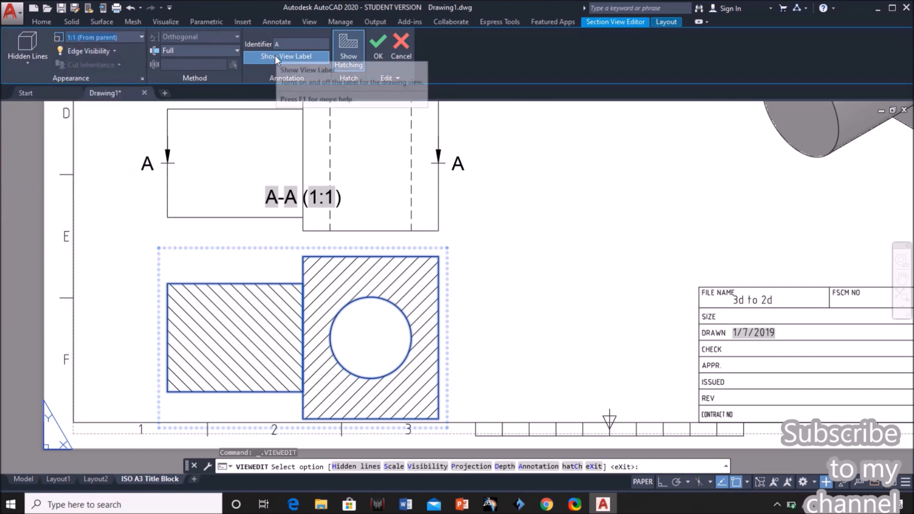
click(289, 45)
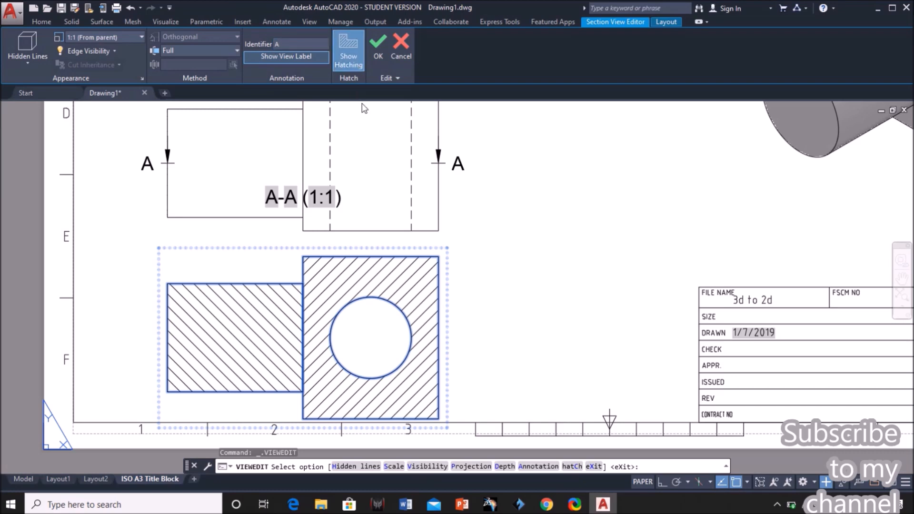
Turn the section view's hatching off and back on, and finish editing the view
click(352, 48)
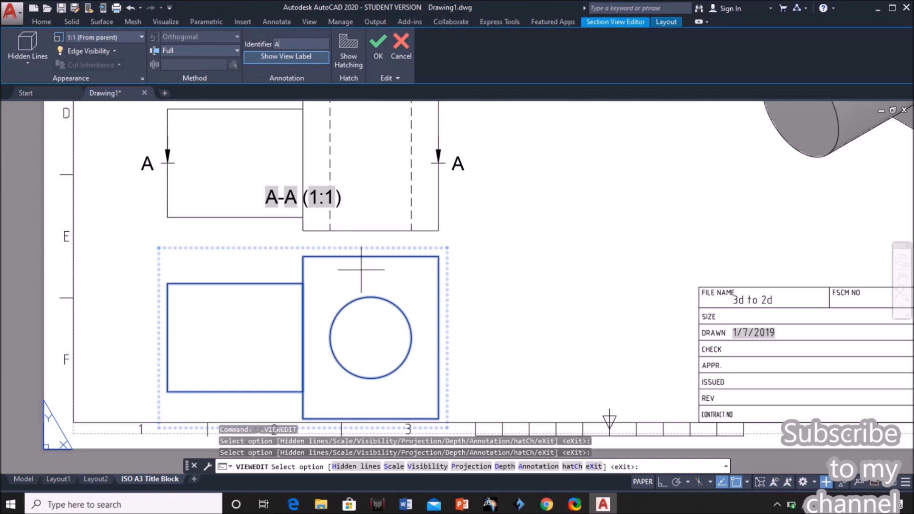
click(352, 40)
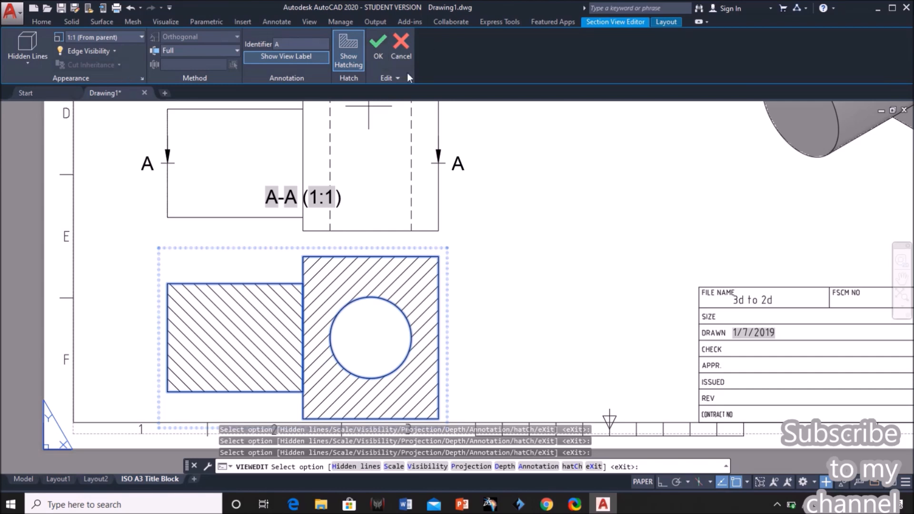
click(378, 56)
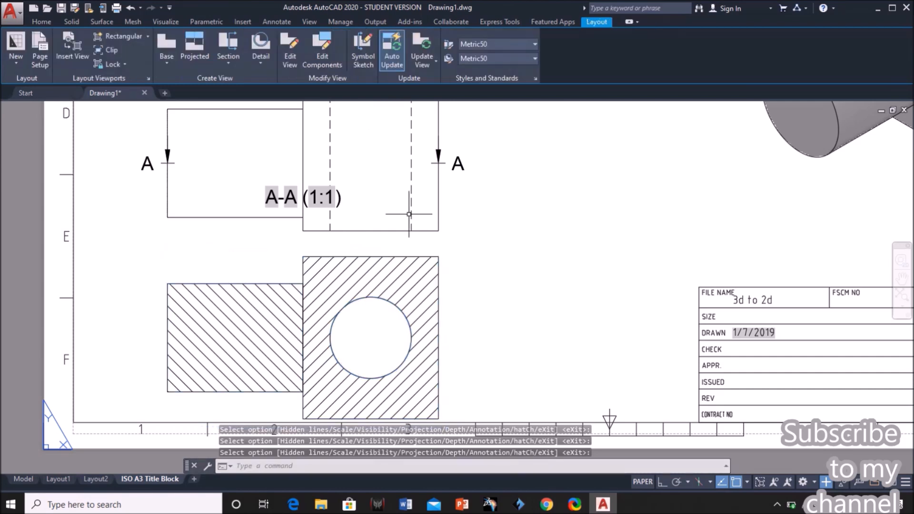
Move the A-A (1:1) label off the projected view to just above the cylinder part of the section view
scroll(500, 210, down, 2)
click(368, 205)
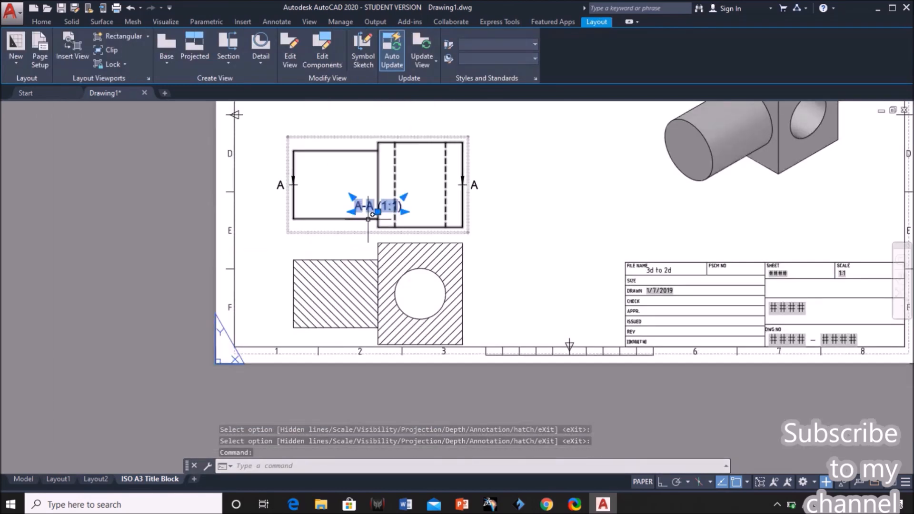
click(377, 211)
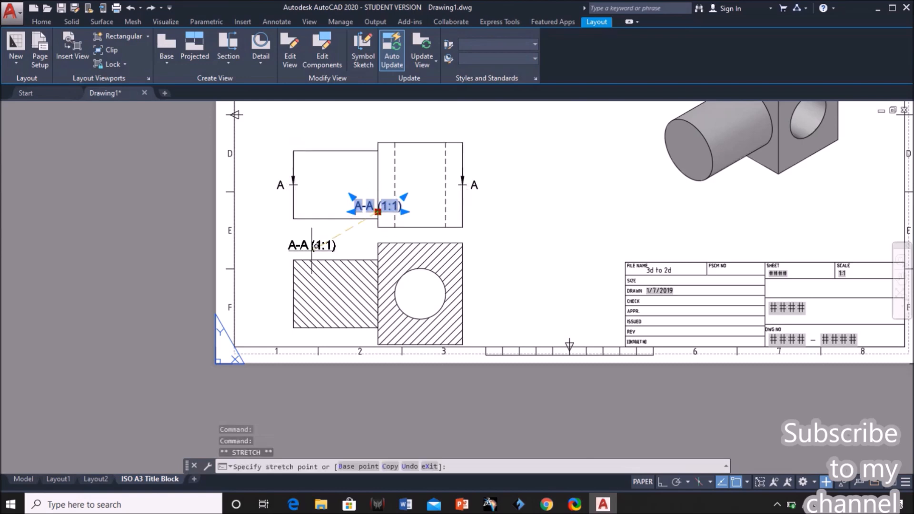
click(311, 251)
key(Escape)
scroll(527, 261, up, 2)
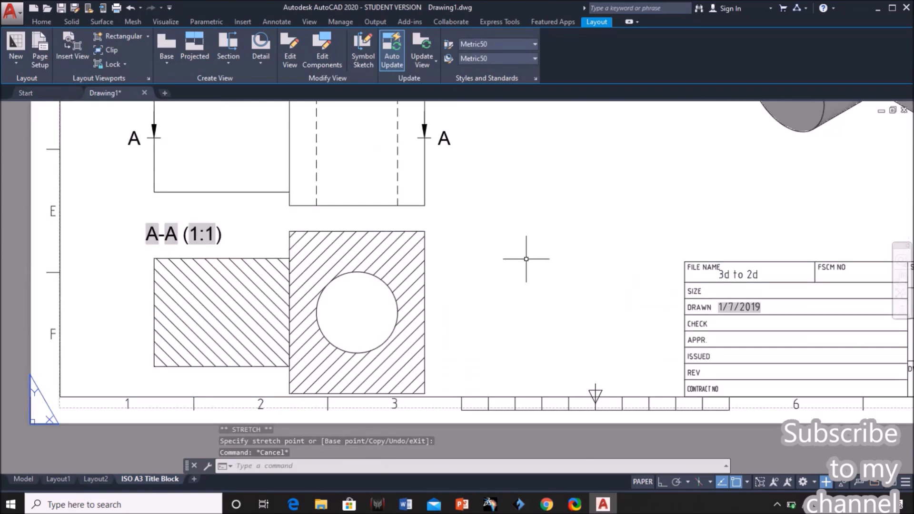
Add a linear dimension for the width of the block in the base view, placed above its top edge
scroll(515, 235, down, 2)
middle_drag(510, 205, 376, 351)
scroll(373, 302, down, 3)
scroll(373, 302, up, 1)
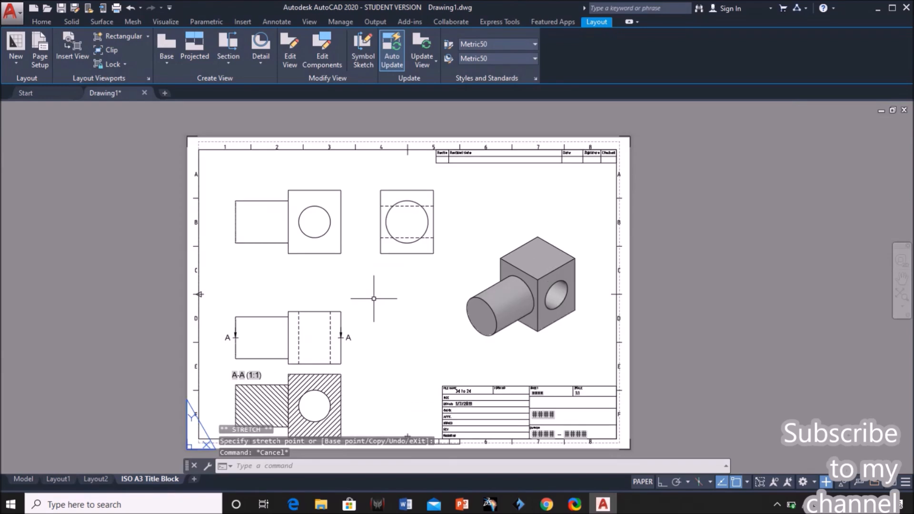
middle_drag(310, 237, 332, 221)
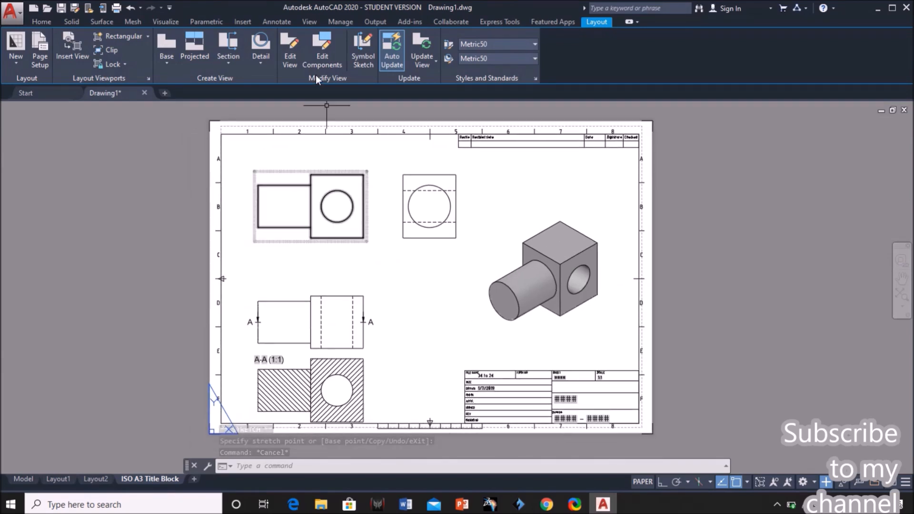
click(258, 21)
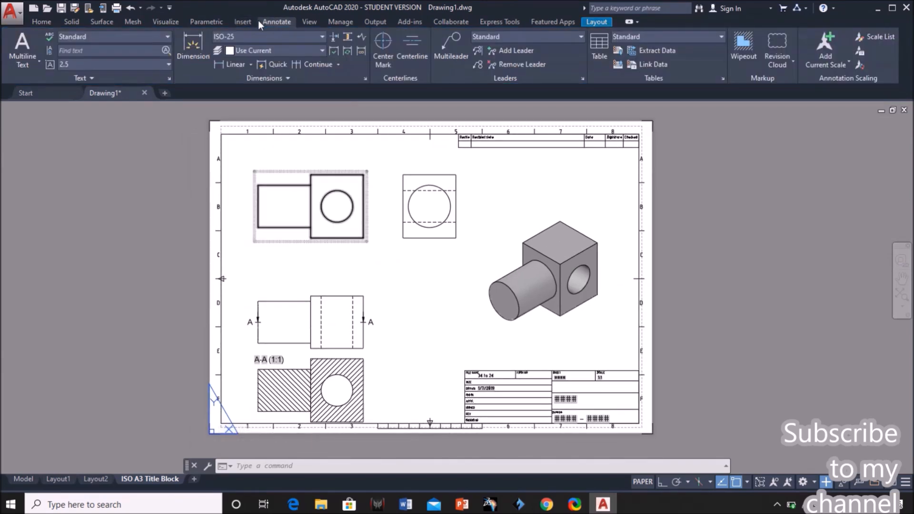
click(236, 65)
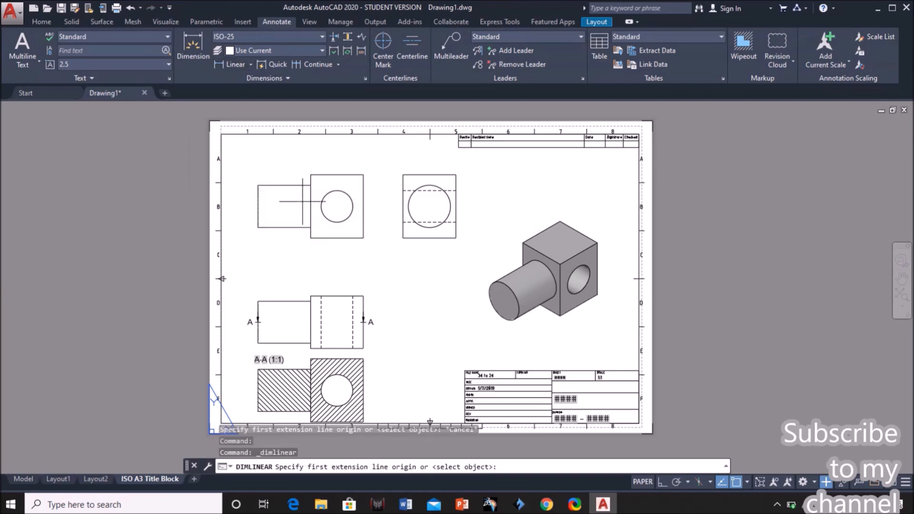
click(310, 175)
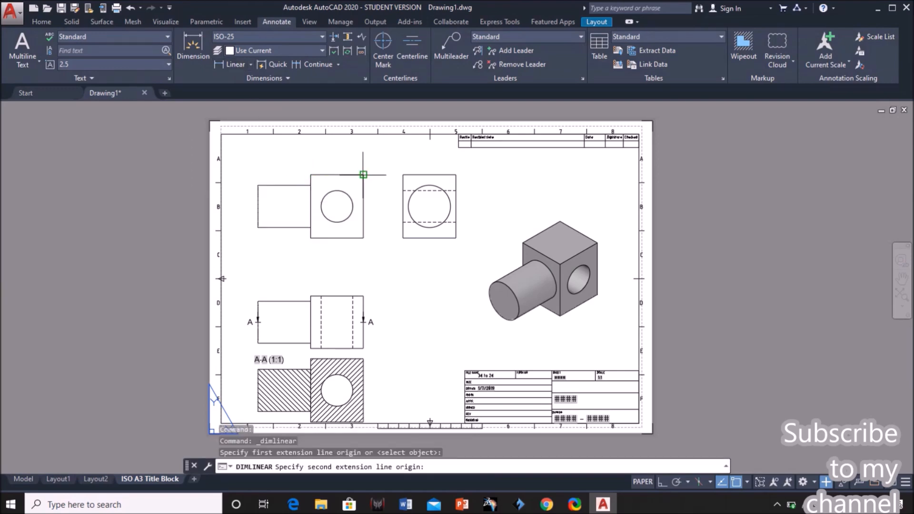
click(363, 174)
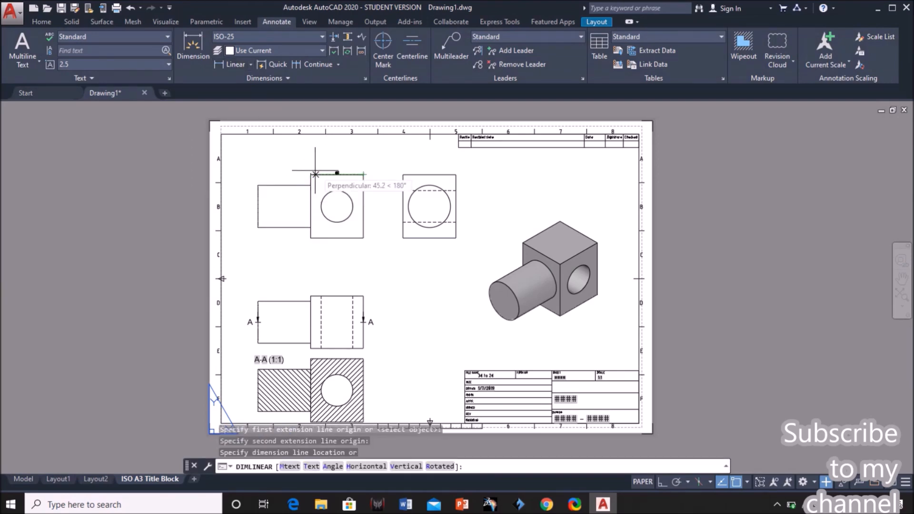
scroll(342, 177, up, 4)
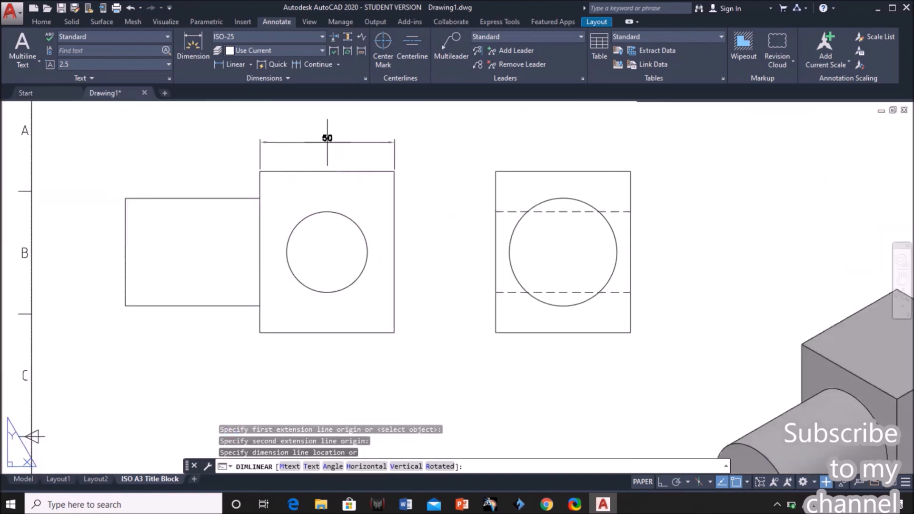
click(327, 142)
scroll(325, 138, down, 2)
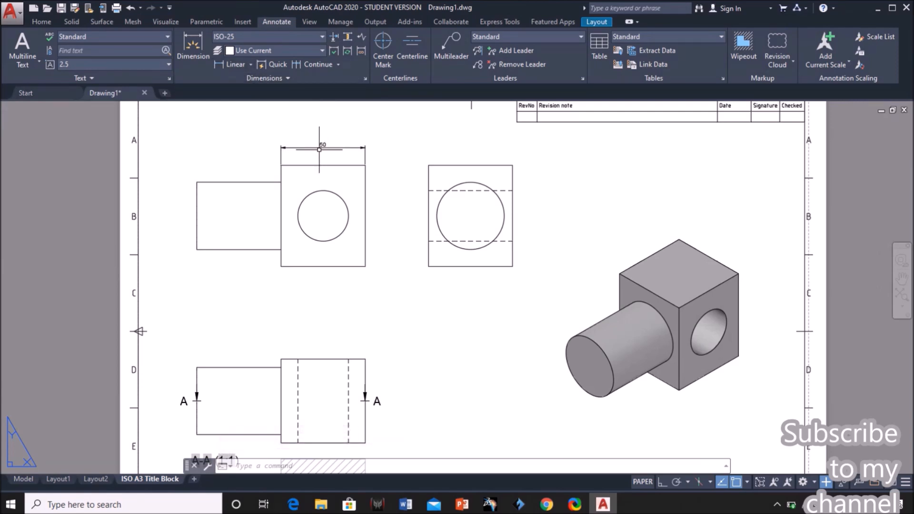
Modify the ISO-25 dimension style so its dimension lines are Green, and check the arrow size setting
click(365, 79)
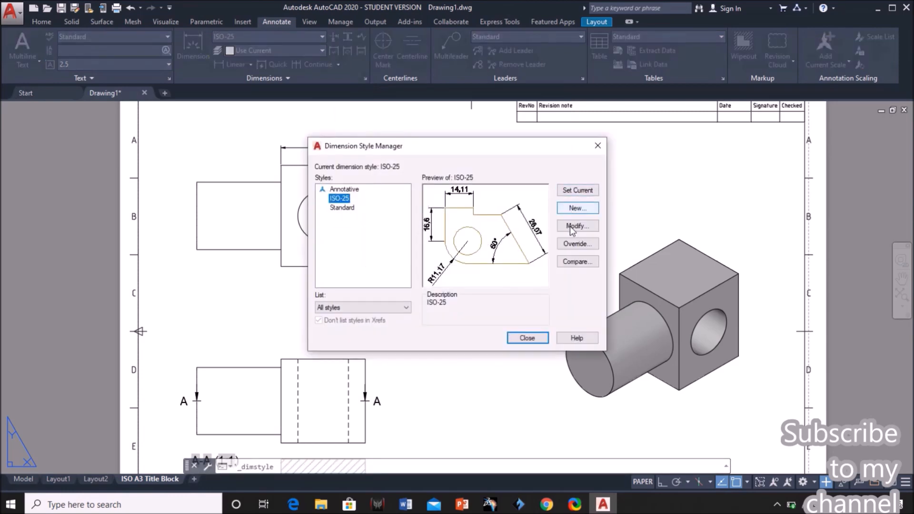
click(577, 226)
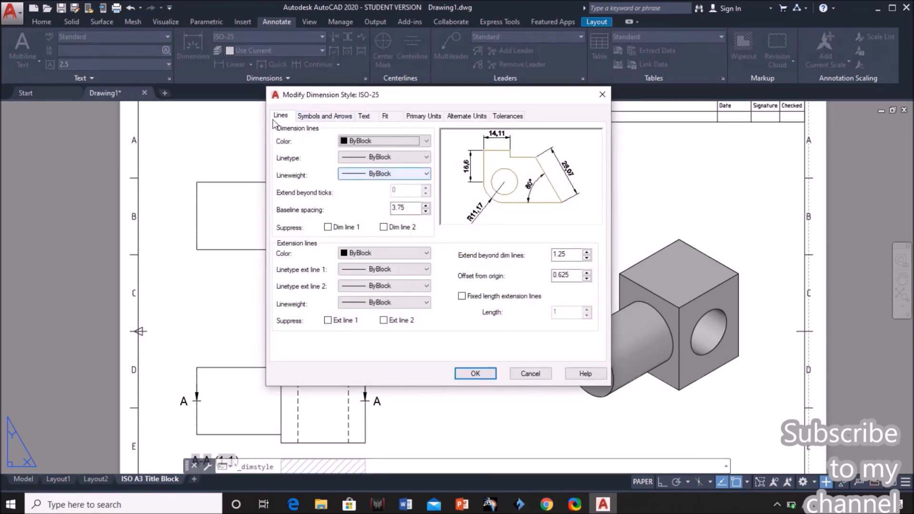
click(357, 140)
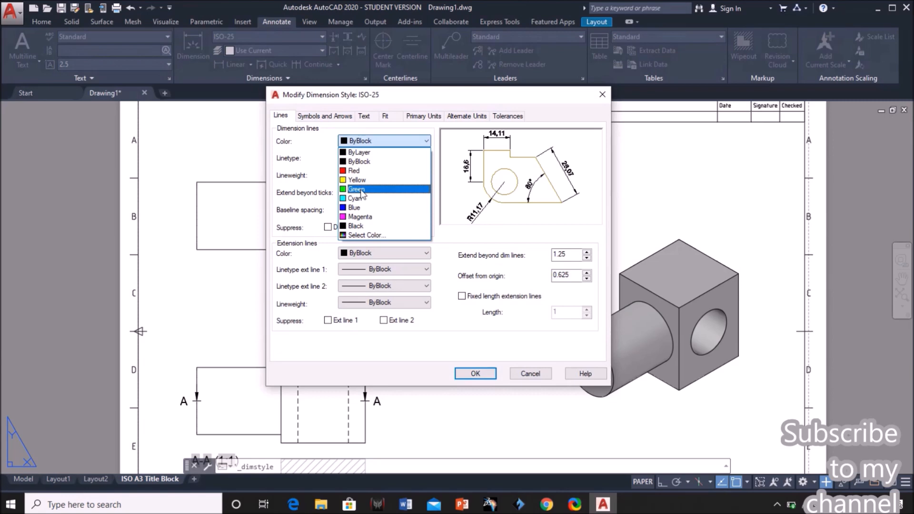
click(358, 189)
click(322, 117)
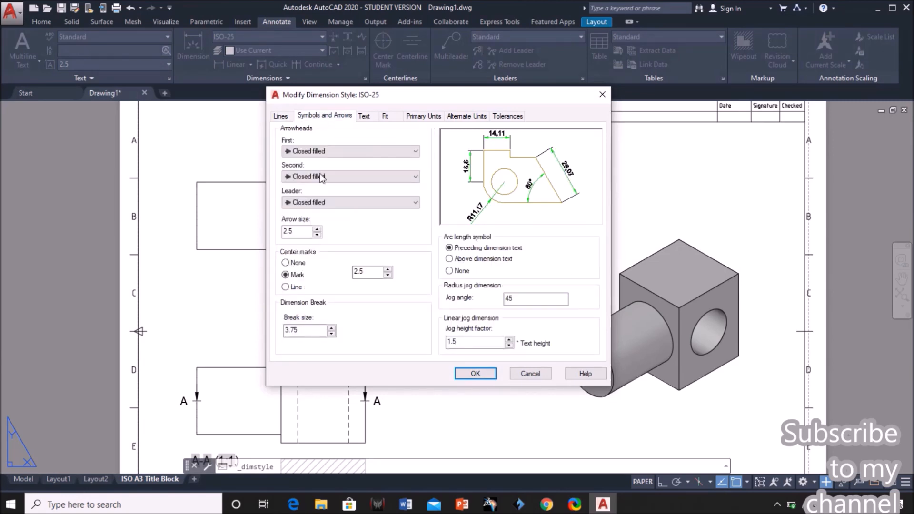
click(300, 231)
Try Cyan as the ISO-25 style's dimension text color, and set it to Red instead
click(367, 164)
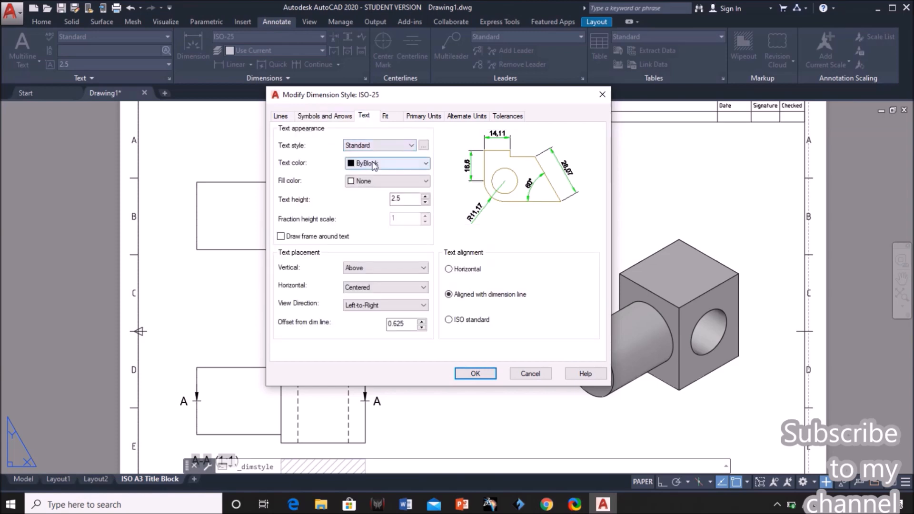
click(374, 221)
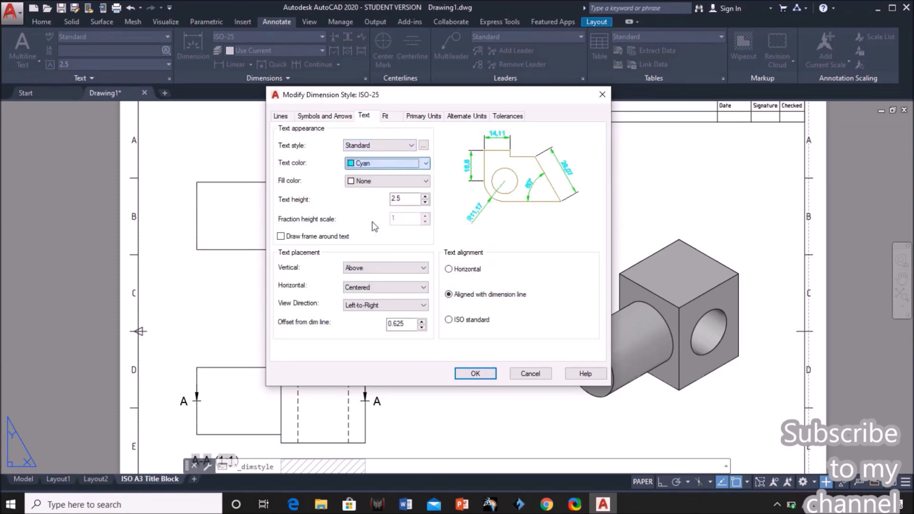
click(403, 146)
click(391, 163)
click(390, 163)
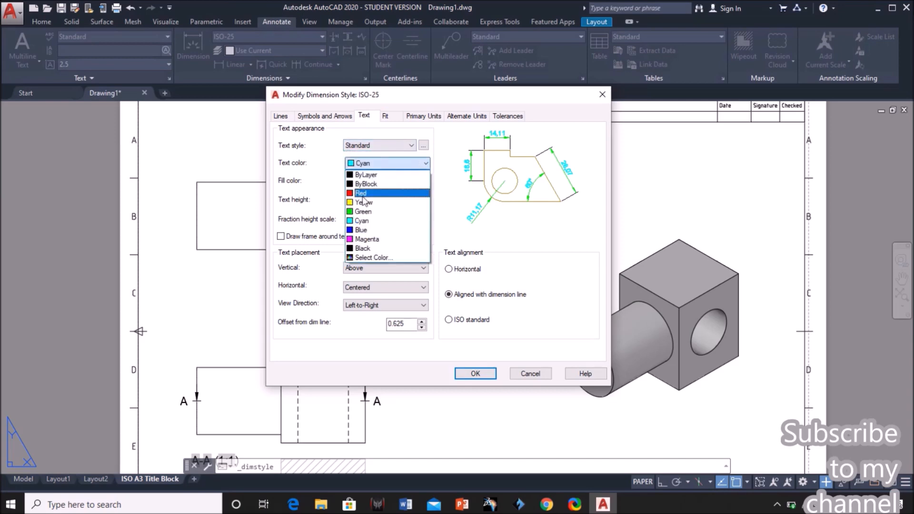
click(364, 194)
Set the dimension text height to 5, apply the changes and make the ISO-25 style current
click(411, 202)
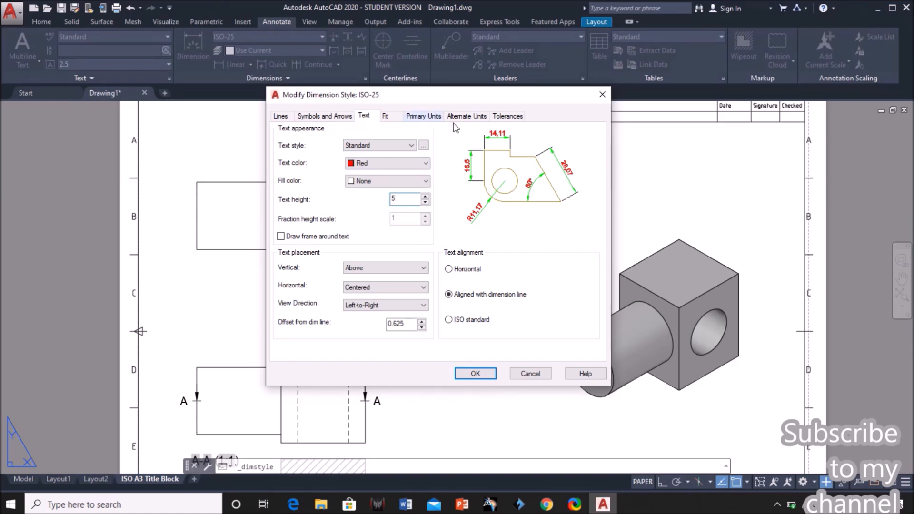
click(474, 374)
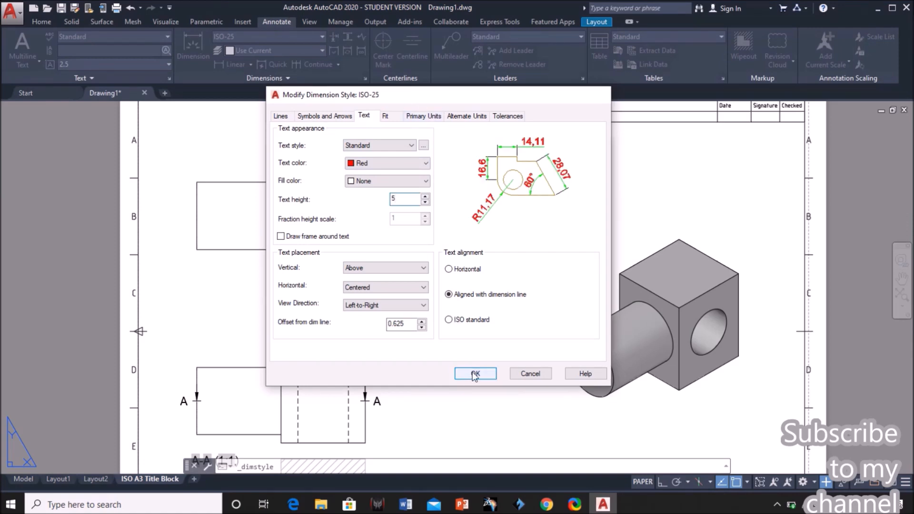
click(576, 192)
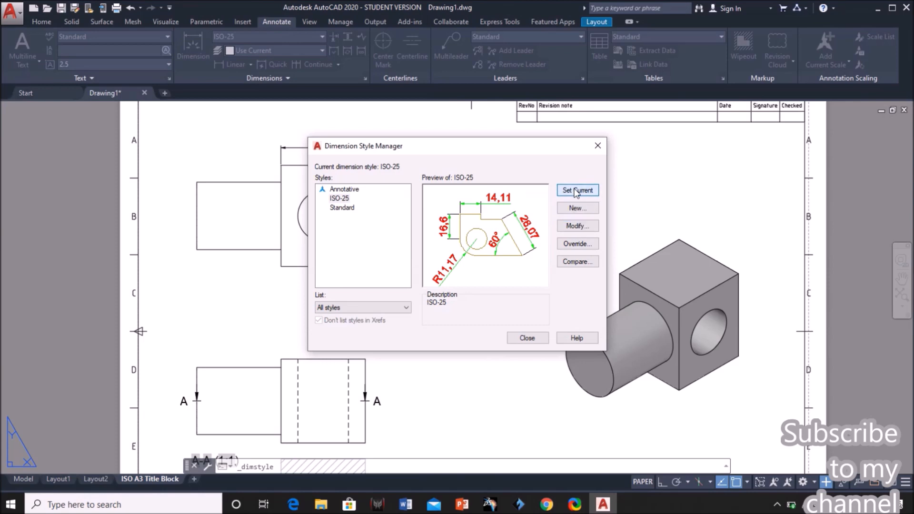
click(524, 338)
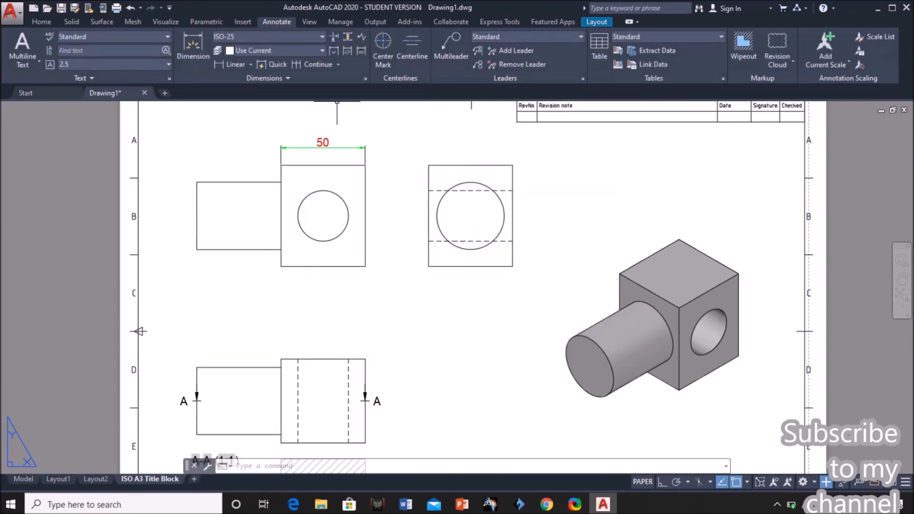
Add a vertical linear dimension for the cylinder's height in the base view, placed outside its free end
click(230, 64)
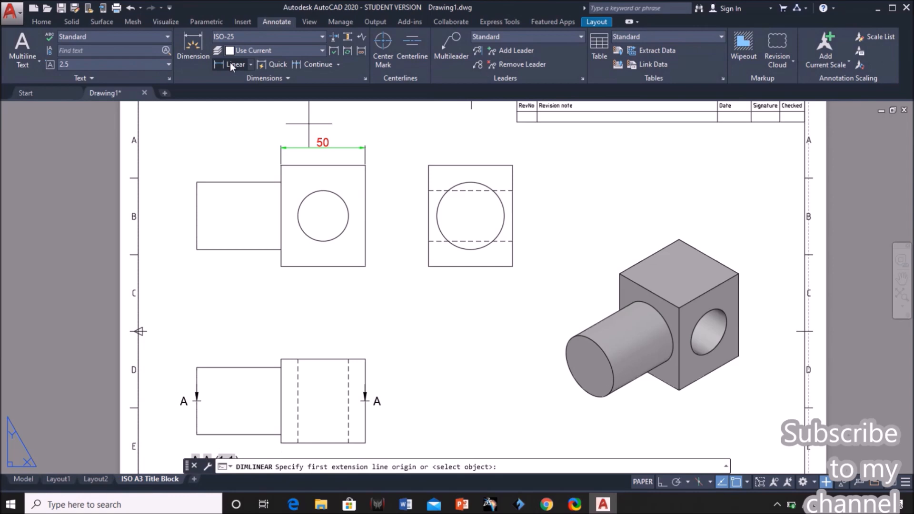
click(197, 182)
click(197, 249)
click(171, 227)
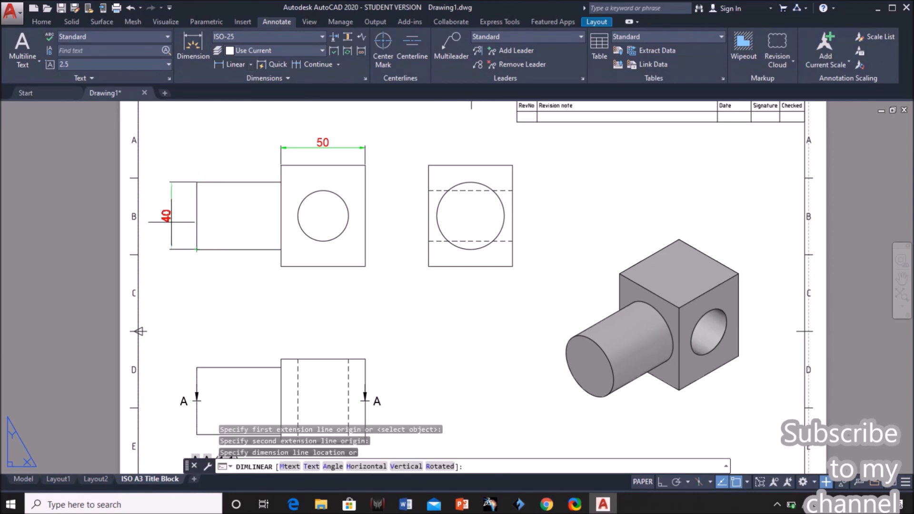
Dimension the block's height in the projected side view with a vertical linear dimension beyond its right edge
click(231, 64)
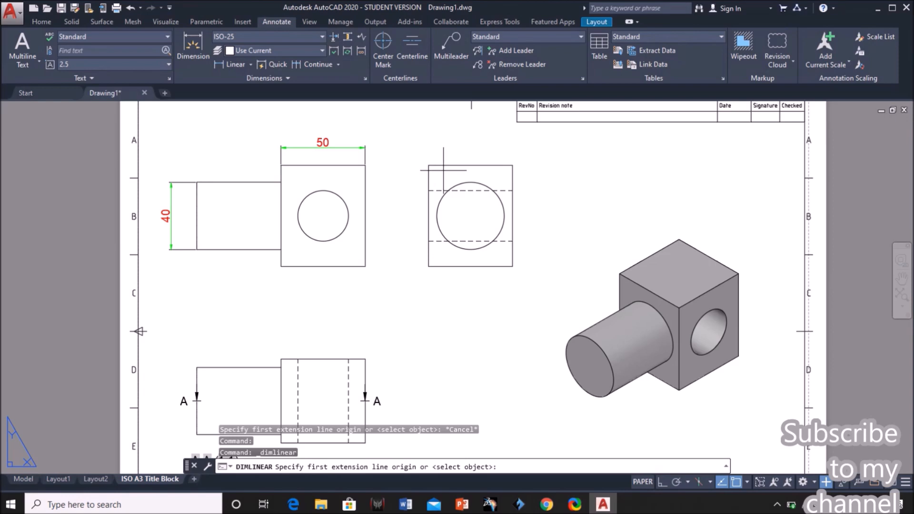
click(512, 165)
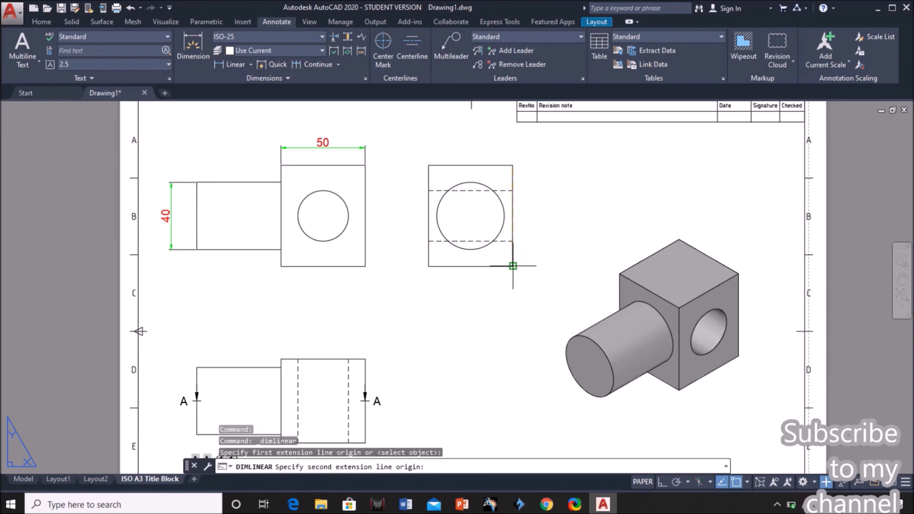
click(513, 266)
click(528, 249)
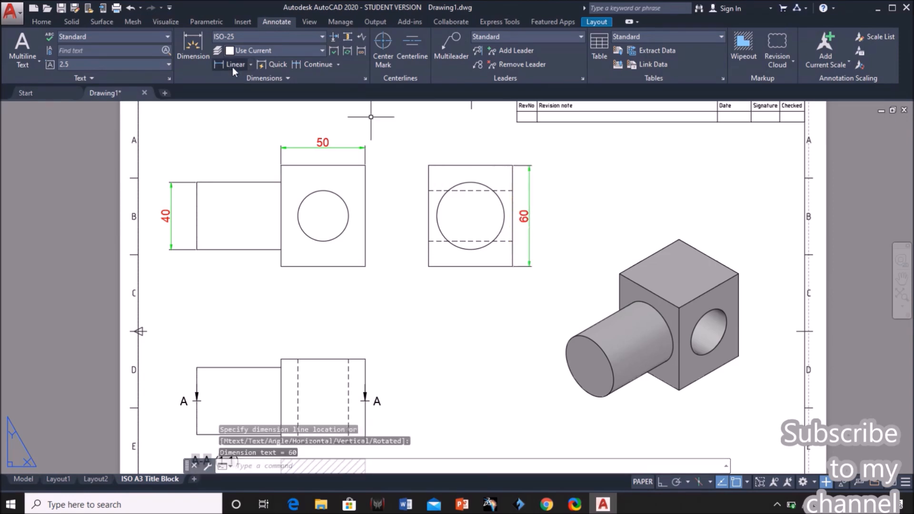
Add a linear dimension for the block's width in the projected view below the base view, placed above its top edge
double_click(232, 66)
middle_drag(366, 315, 363, 254)
middle_drag(277, 372, 265, 306)
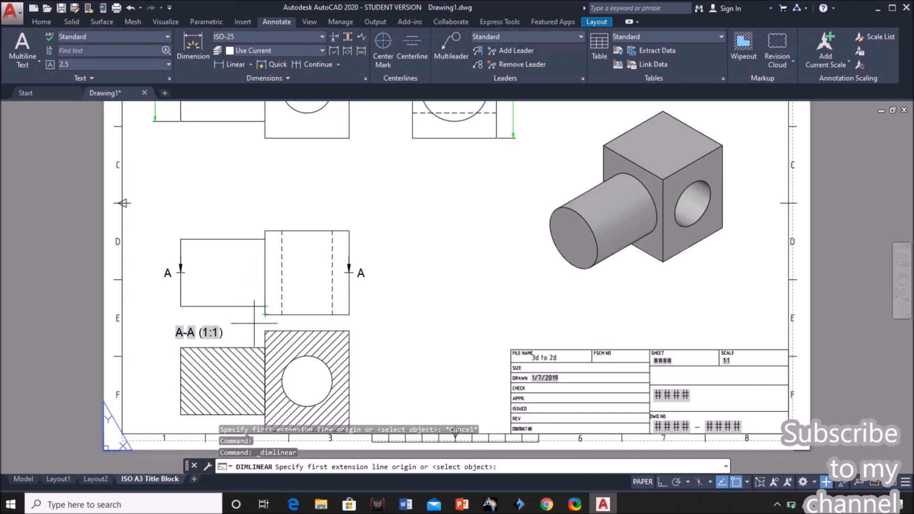
click(265, 230)
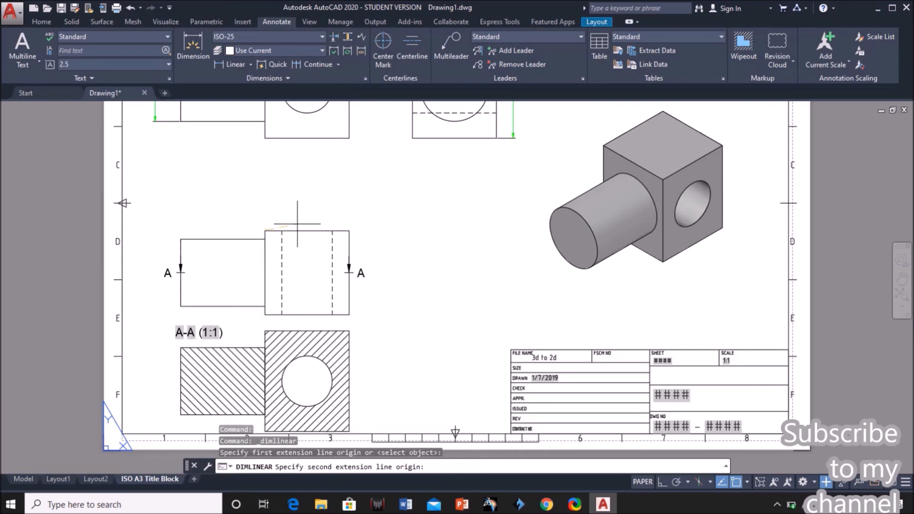
click(349, 230)
click(350, 224)
Start a radius dimension for the circular hole in the base view
scroll(387, 278, up, 3)
scroll(381, 276, down, 3)
middle_drag(371, 261, 358, 346)
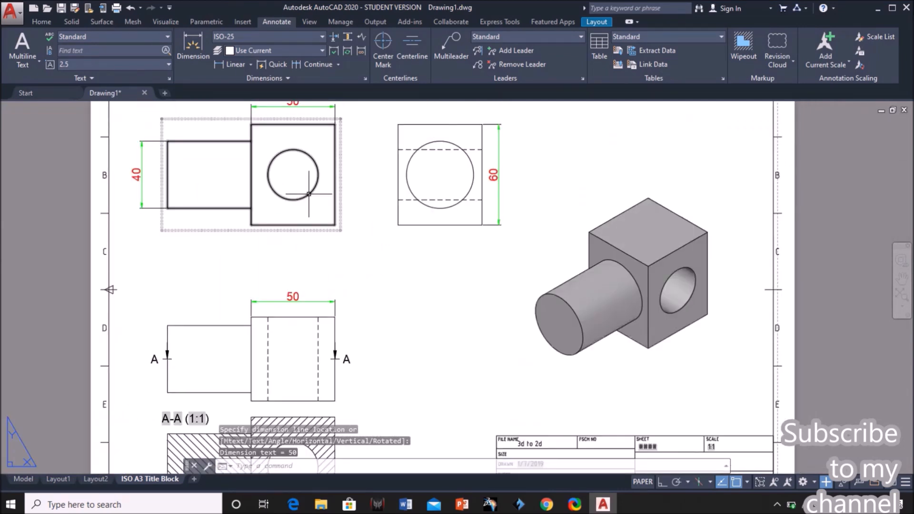
click(251, 65)
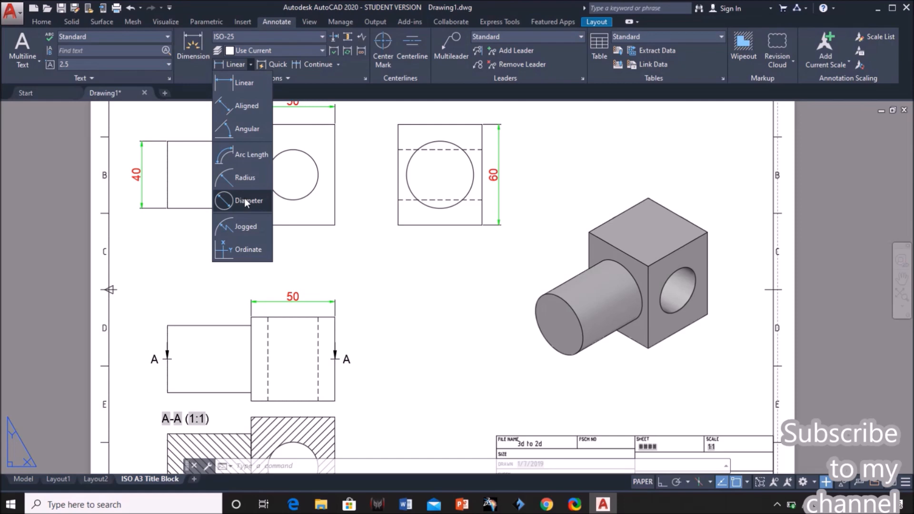
click(248, 182)
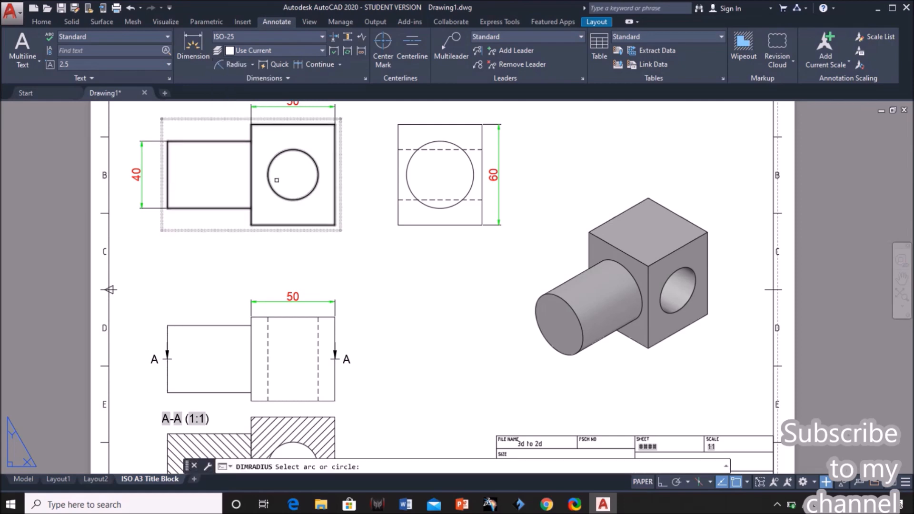